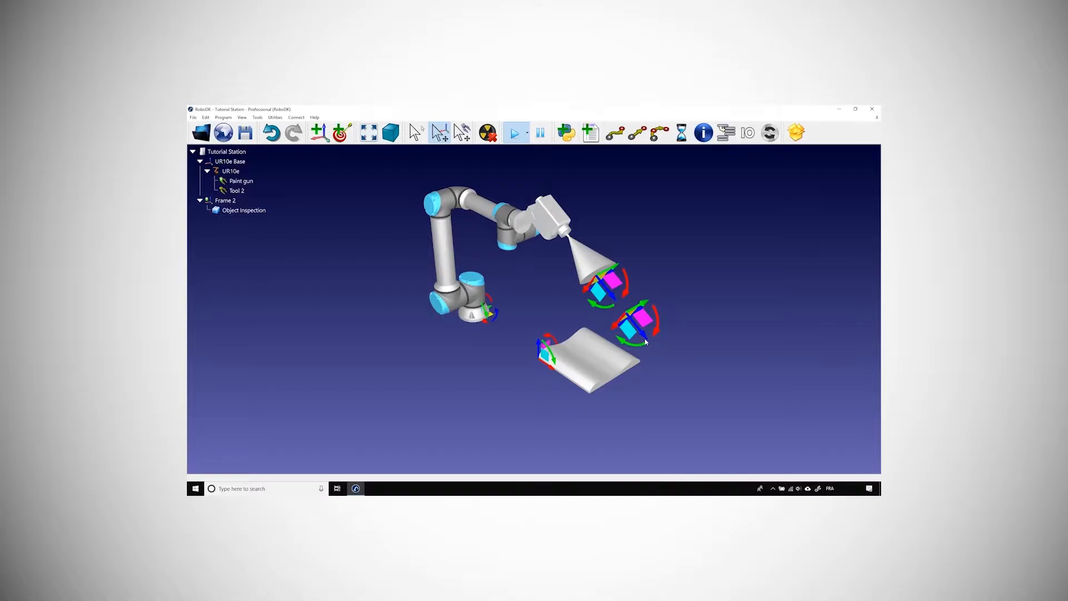
mouse_move(656, 332)
mouse_down()
mouse_move(658, 310)
mouse_move(654, 333)
mouse_up()
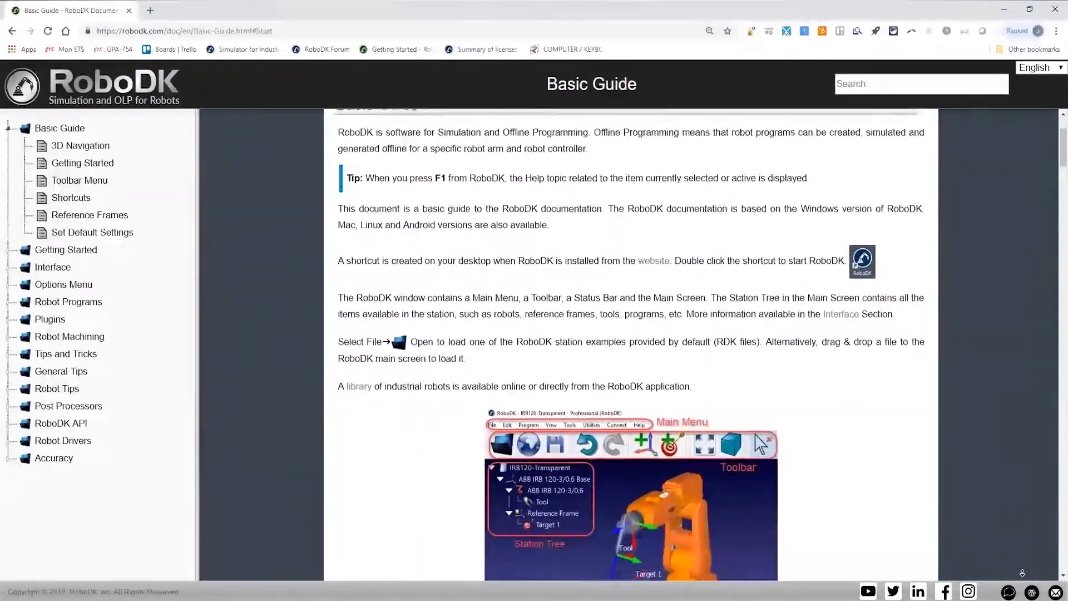
scroll(635, 345, down, 4)
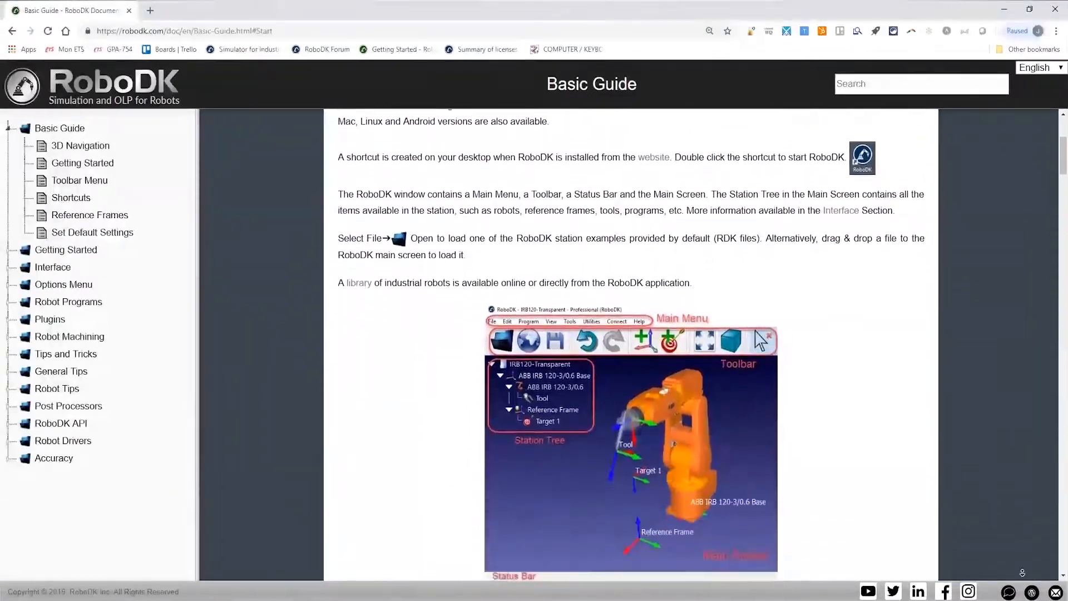
scroll(635, 345, down, 7)
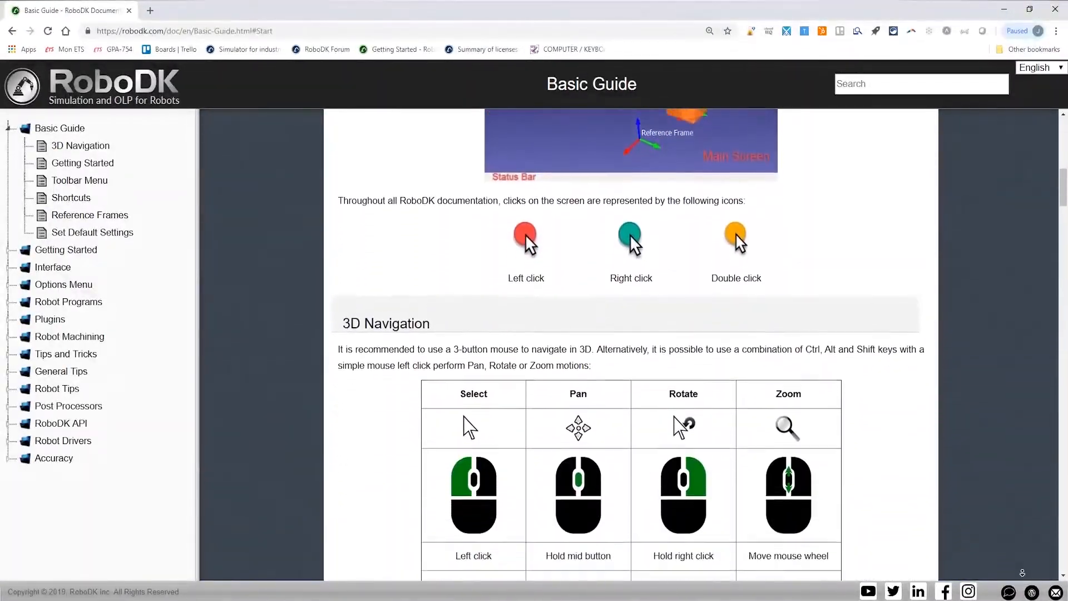
scroll(634, 345, down, 4)
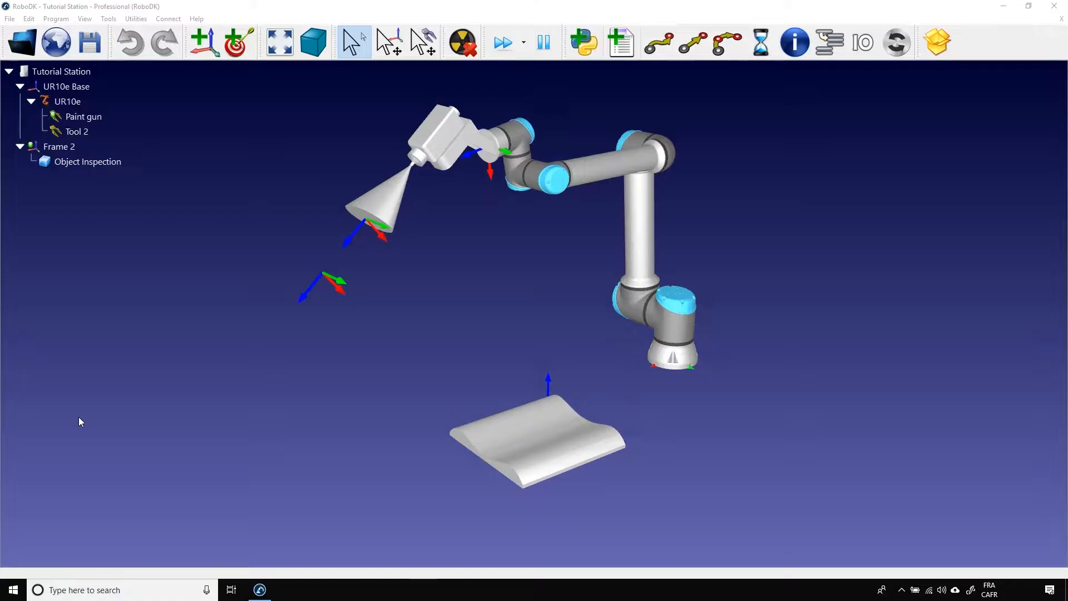
Delete Tool 2 and the existing Paint gun from the UR10e robot.
click(78, 132)
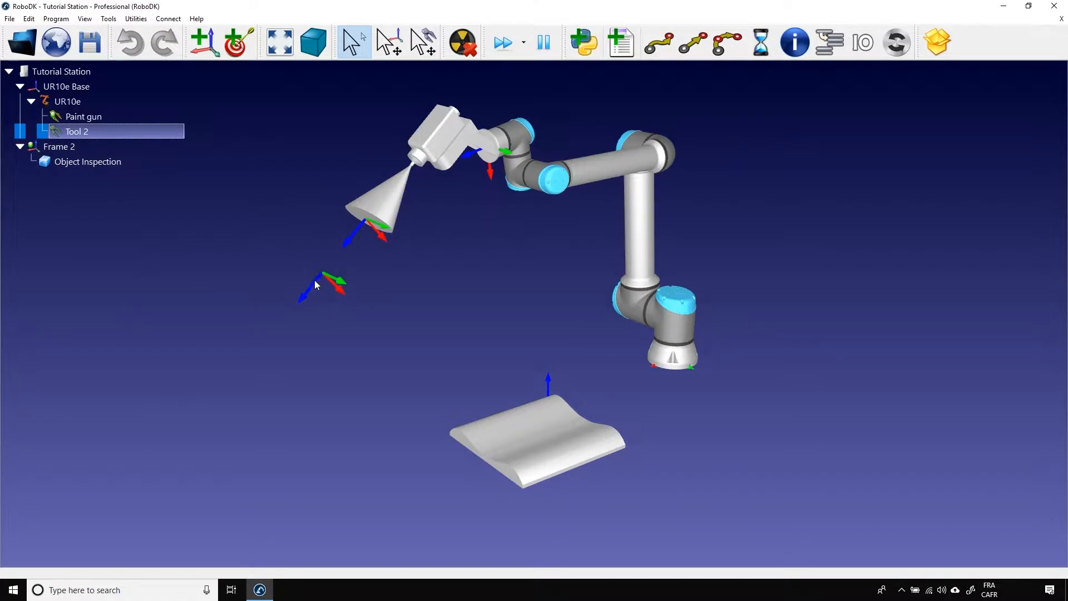
key(Delete)
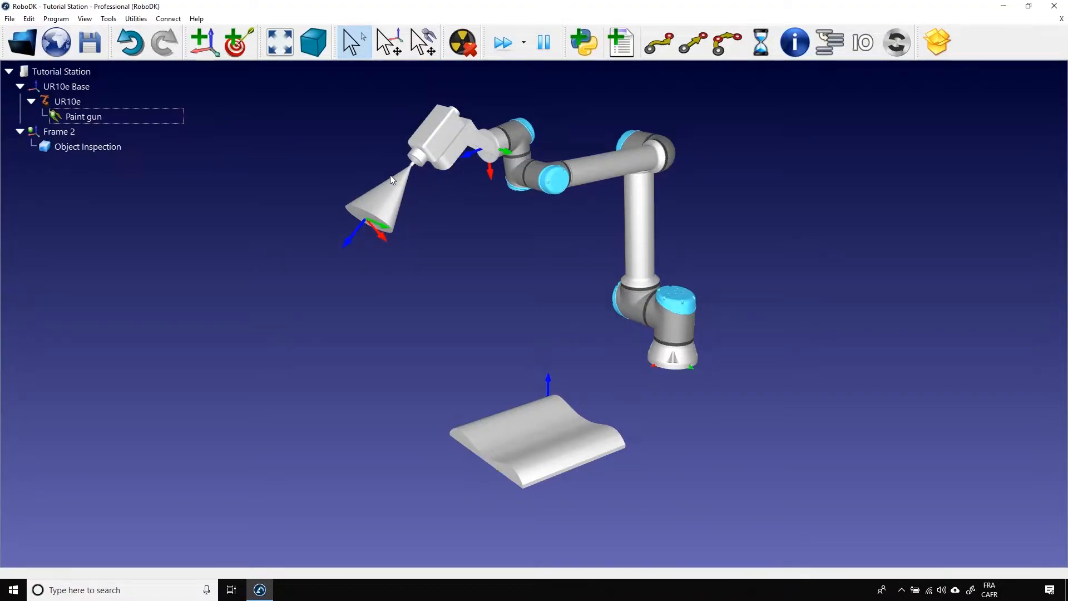
click(119, 114)
key(Delete)
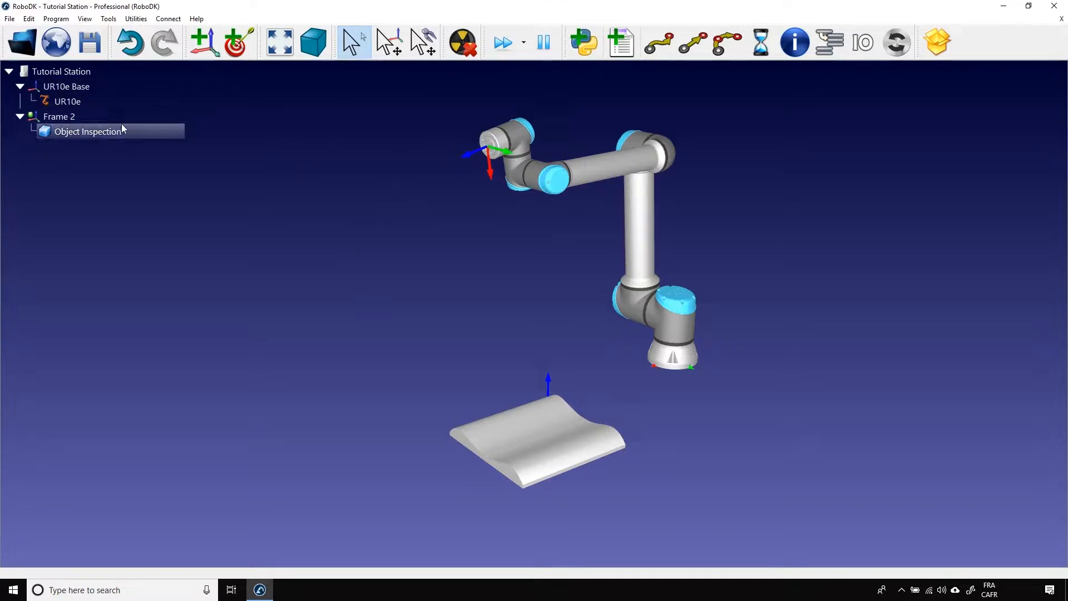
Load paint_gun.tool from the RoboDK Library folder into the station.
click(22, 42)
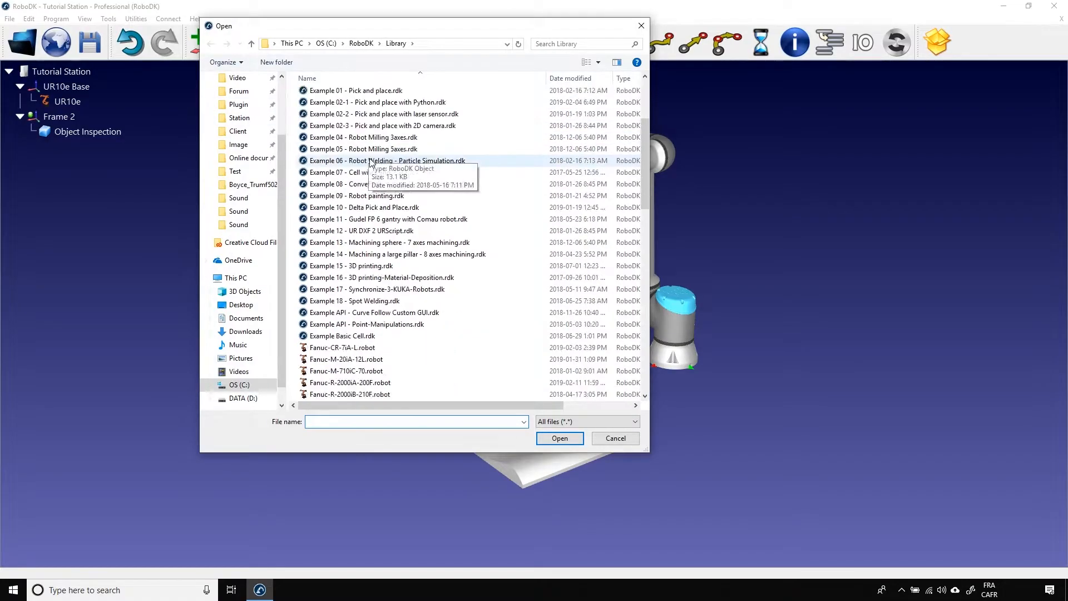
scroll(370, 160, down, 18)
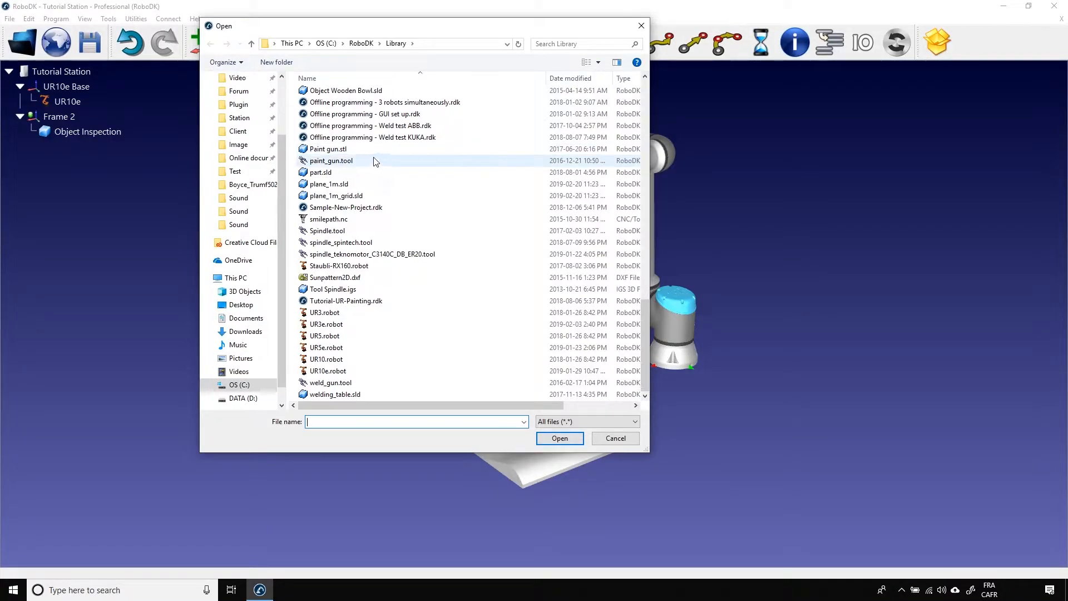
click(374, 161)
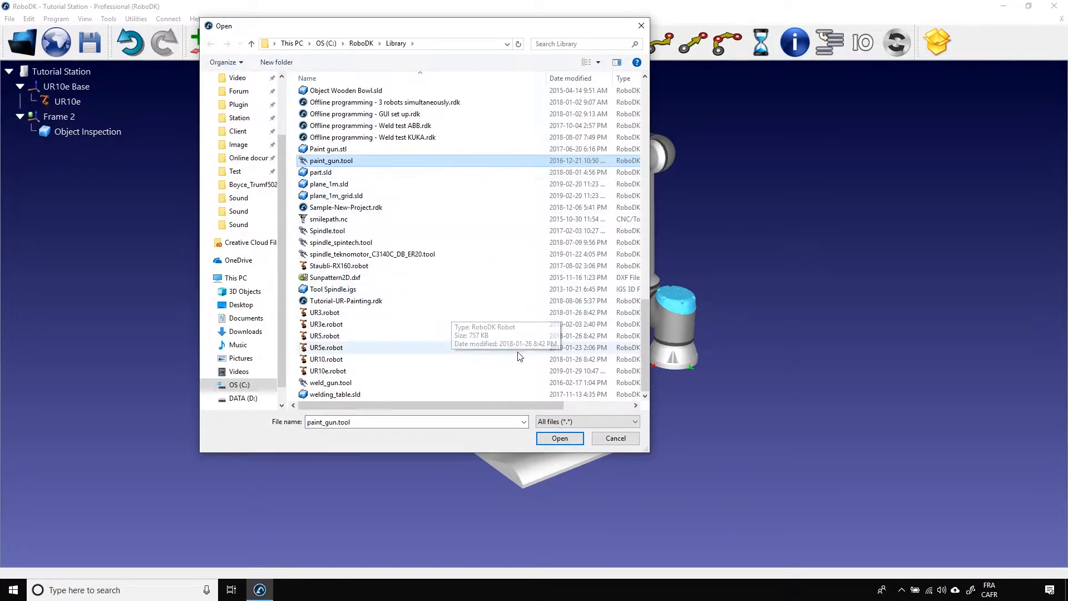
click(558, 439)
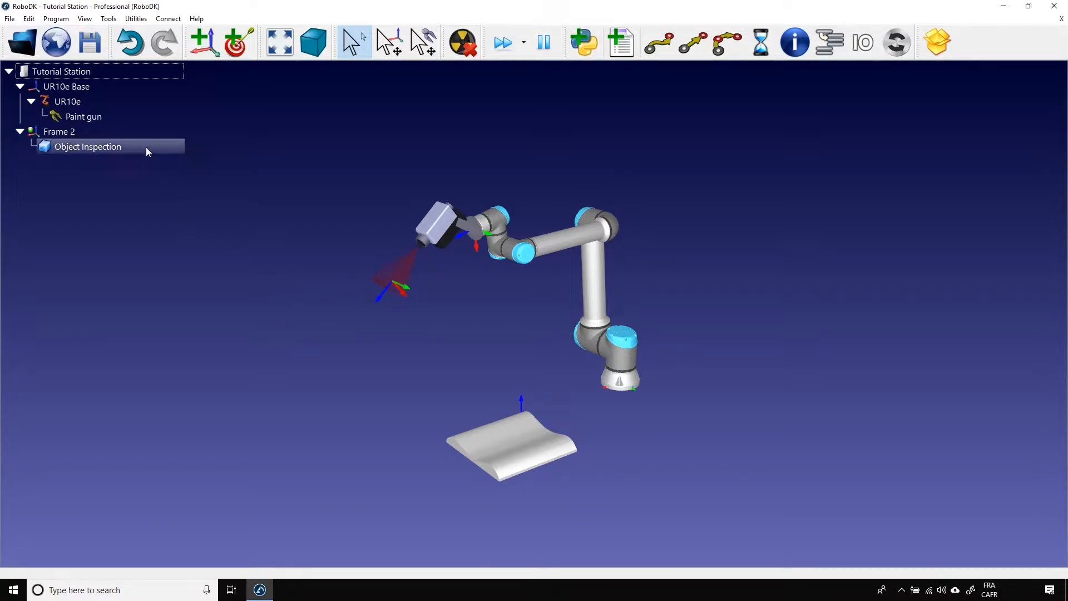
Set the Paint gun as the active tool of the UR10e.
right_click(109, 114)
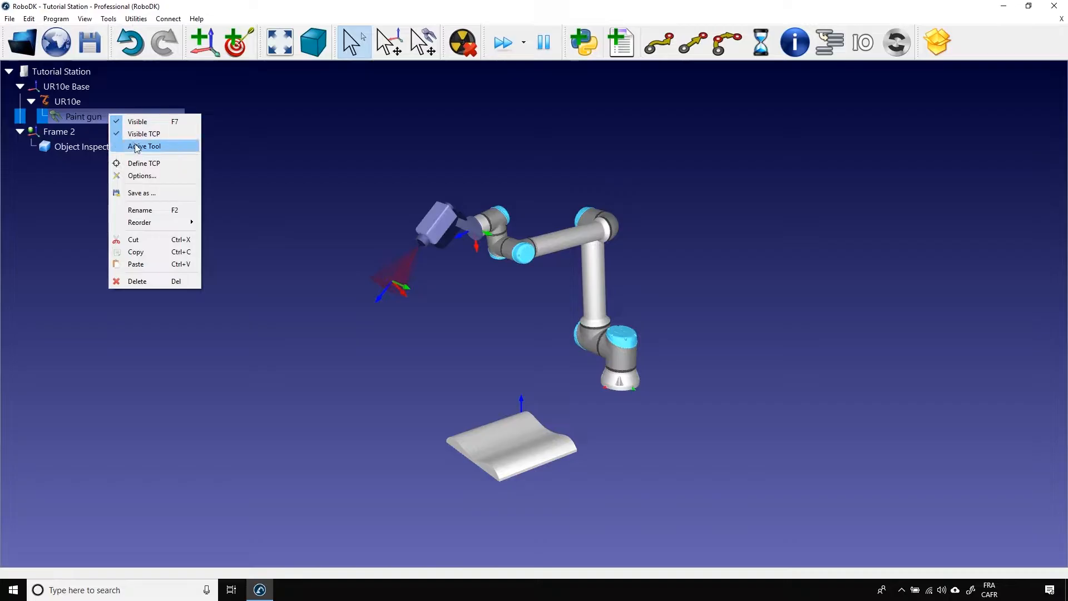
click(142, 147)
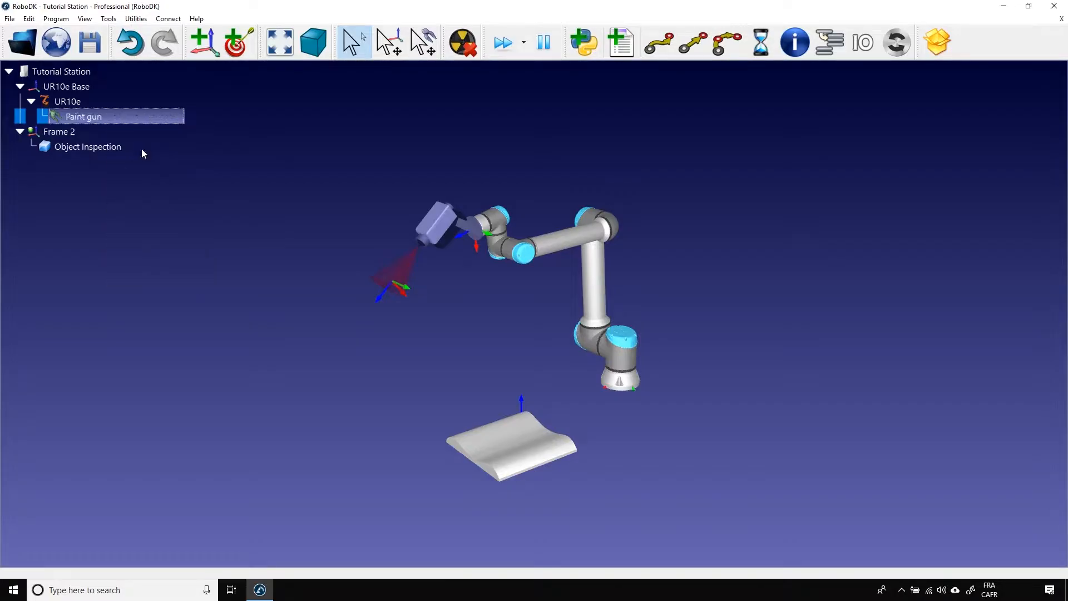
click(219, 296)
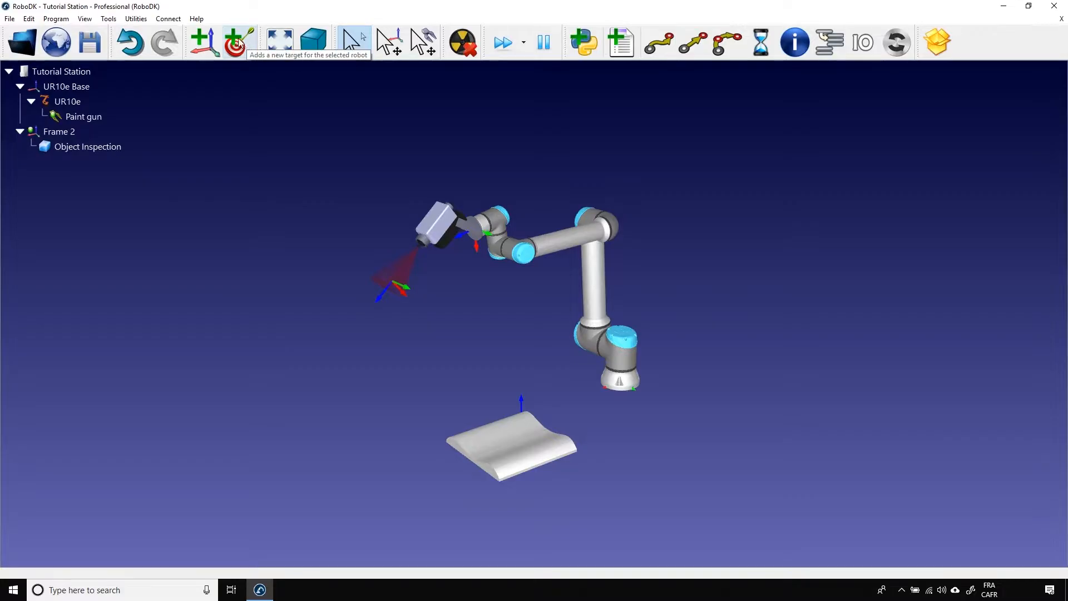
Teach a new target under Frame 2 at the robot's current position.
click(57, 19)
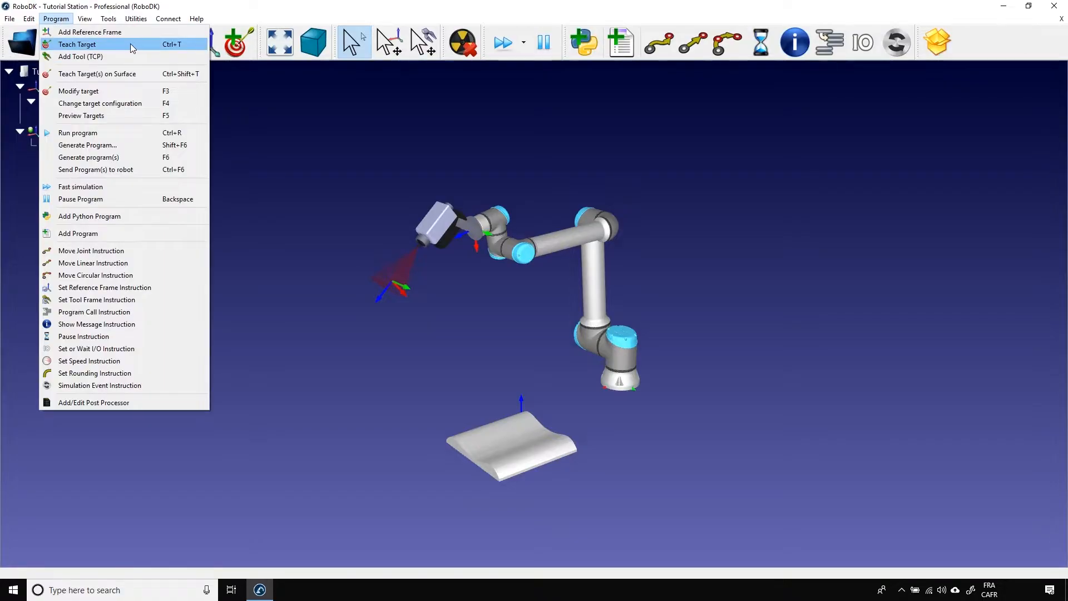
click(355, 155)
key(ctrl+t)
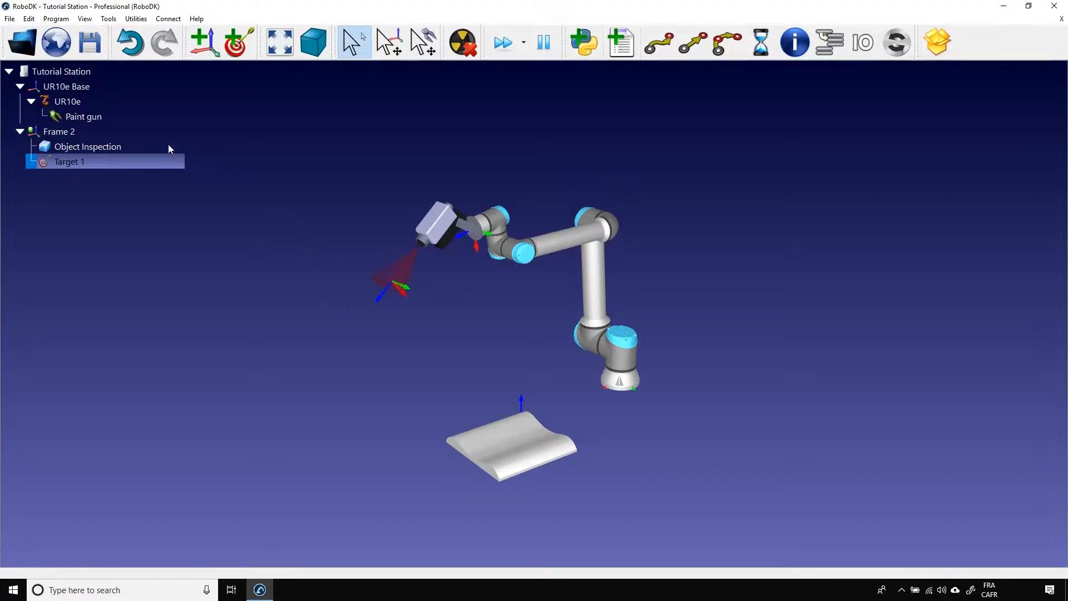
Open the UR10e's settings, jog its first joint to -9.88°, and return the robot to Target 1.
double_click(89, 100)
drag(964, 355, 963, 355)
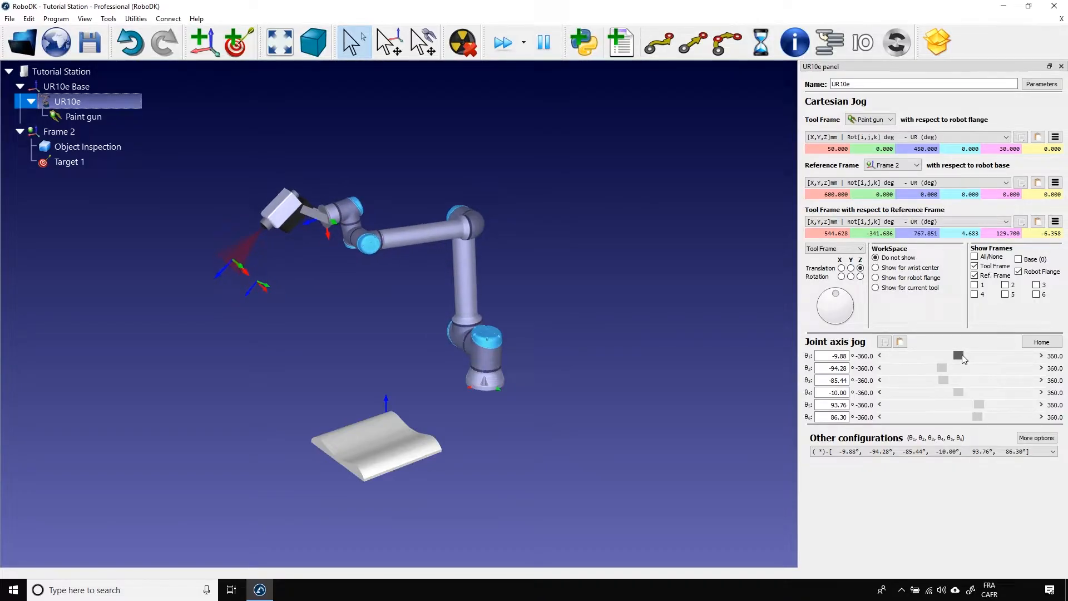
right_drag(379, 366, 415, 355)
scroll(415, 334, up, 3)
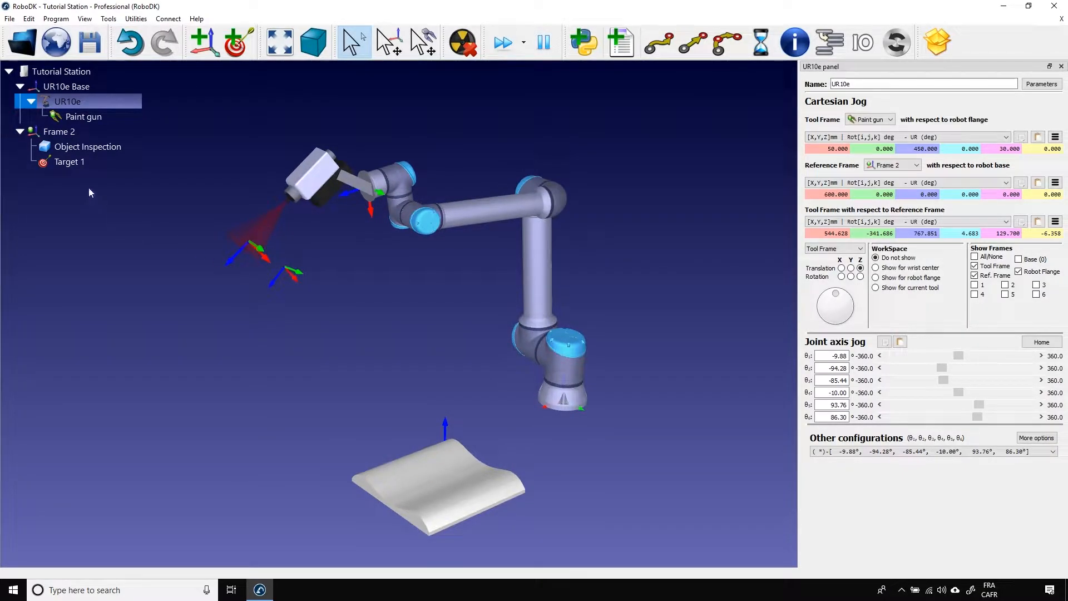
double_click(76, 161)
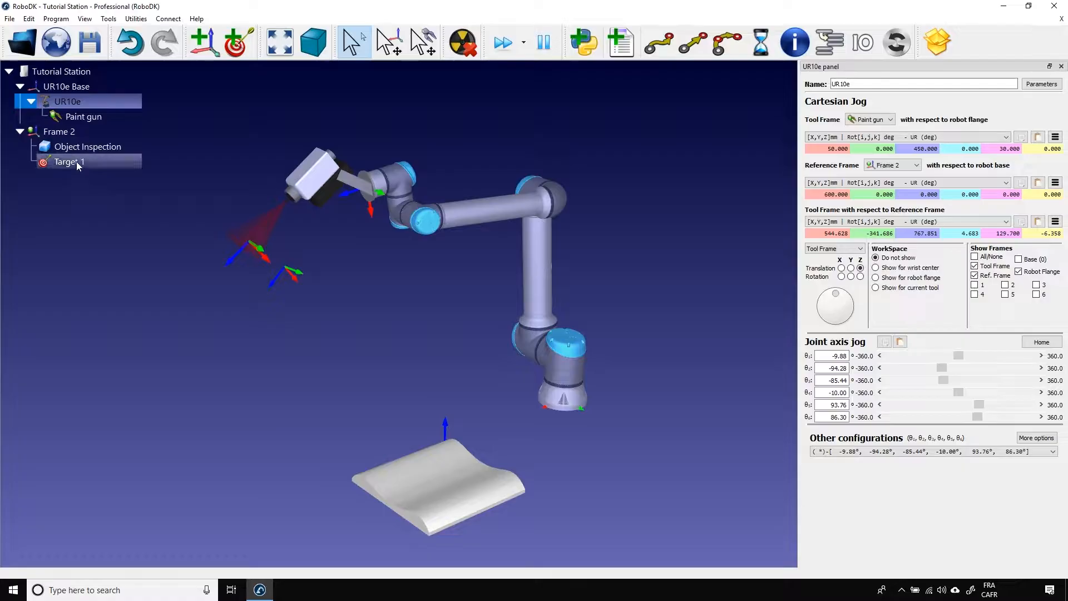
click(79, 264)
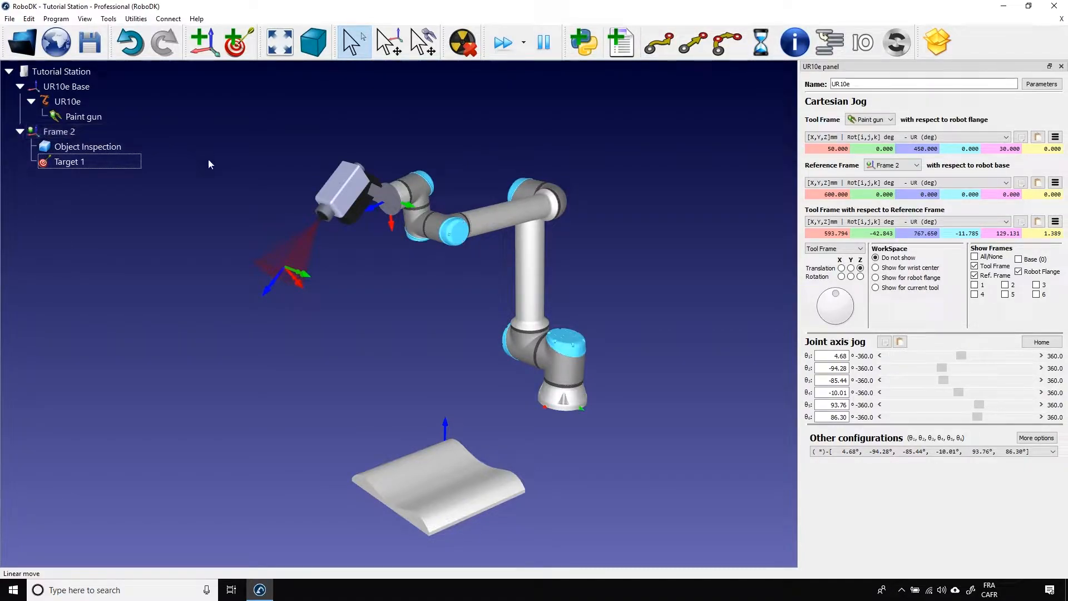
Rename Target 1 as Home.
click(88, 163)
click(88, 162)
text(Home)
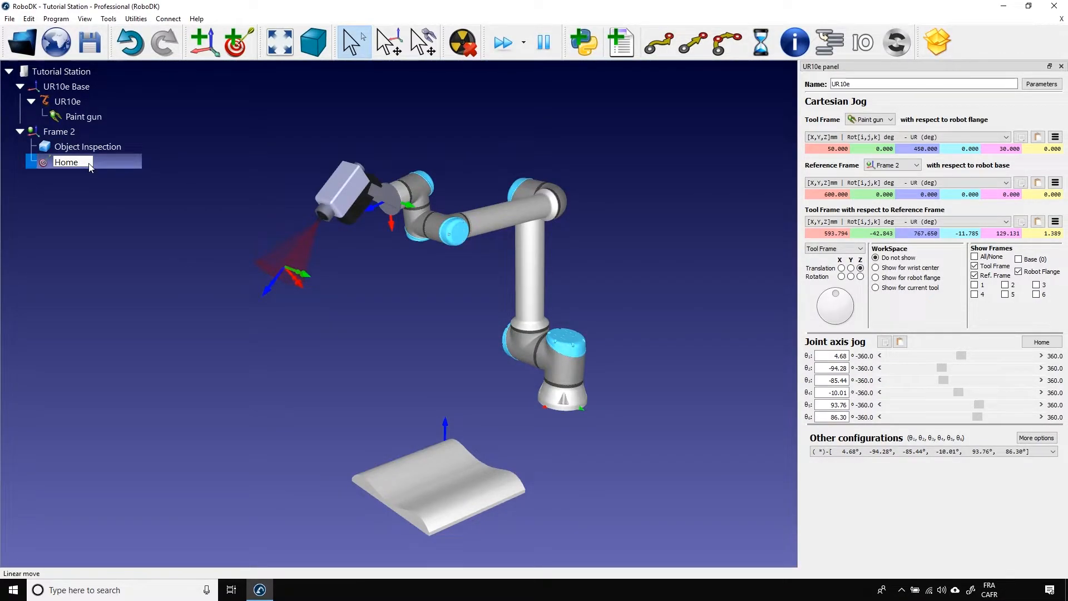
click(140, 294)
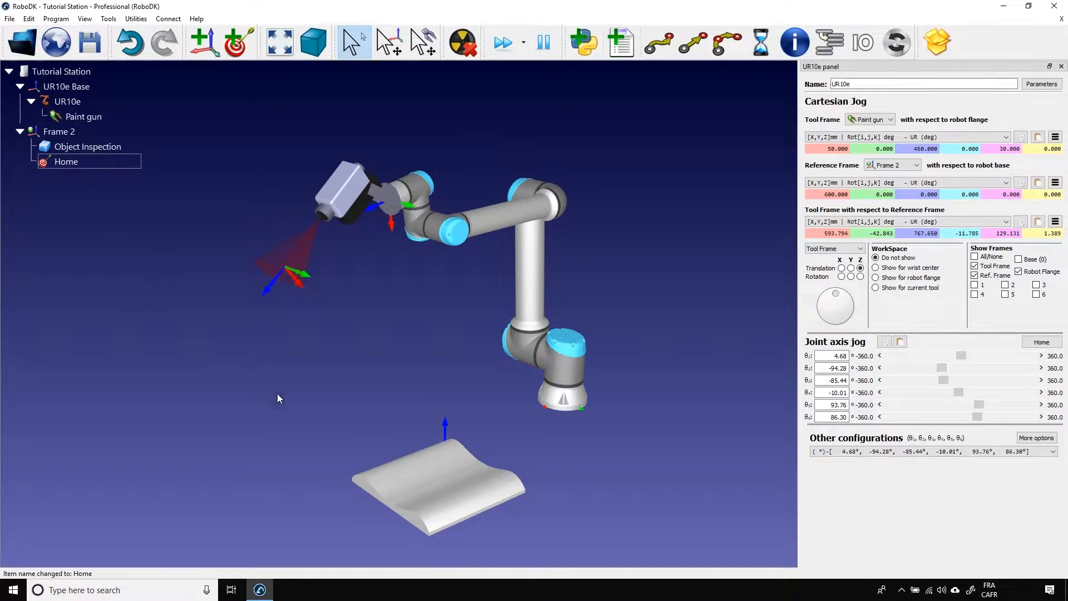
Move the paint gun above the part near Frame 2's origin, spraying downward, at about X 45, Y 9, Z 348 mm relative to Frame 2.
mouse_move(384, 402)
mouse_down()
mouse_move(382, 387)
mouse_move(384, 417)
mouse_up()
right_drag(382, 412, 368, 405)
scroll(369, 404, up, 3)
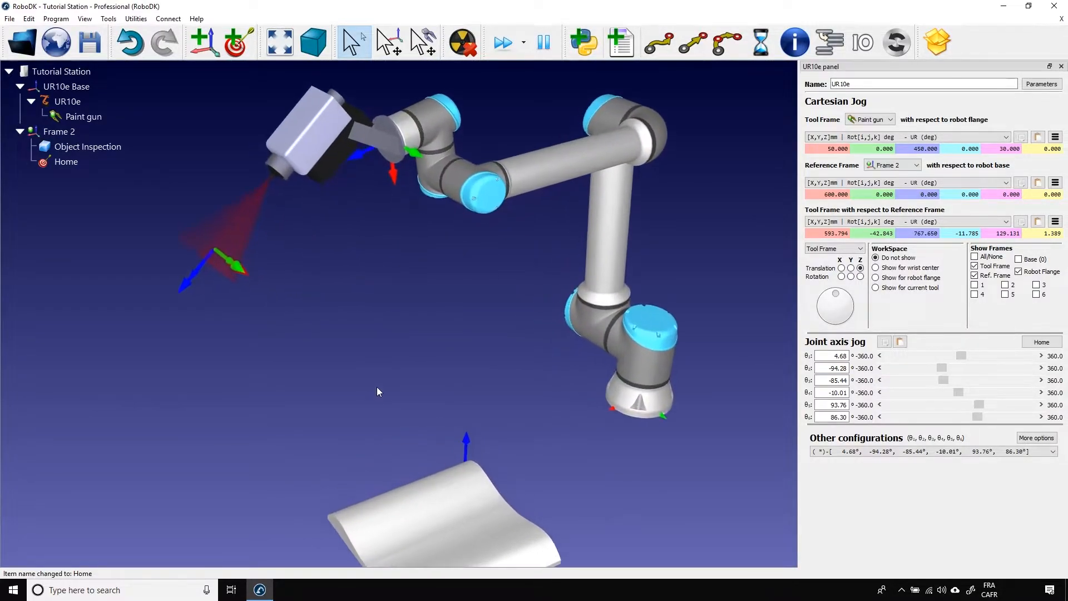
right_drag(430, 427, 433, 375)
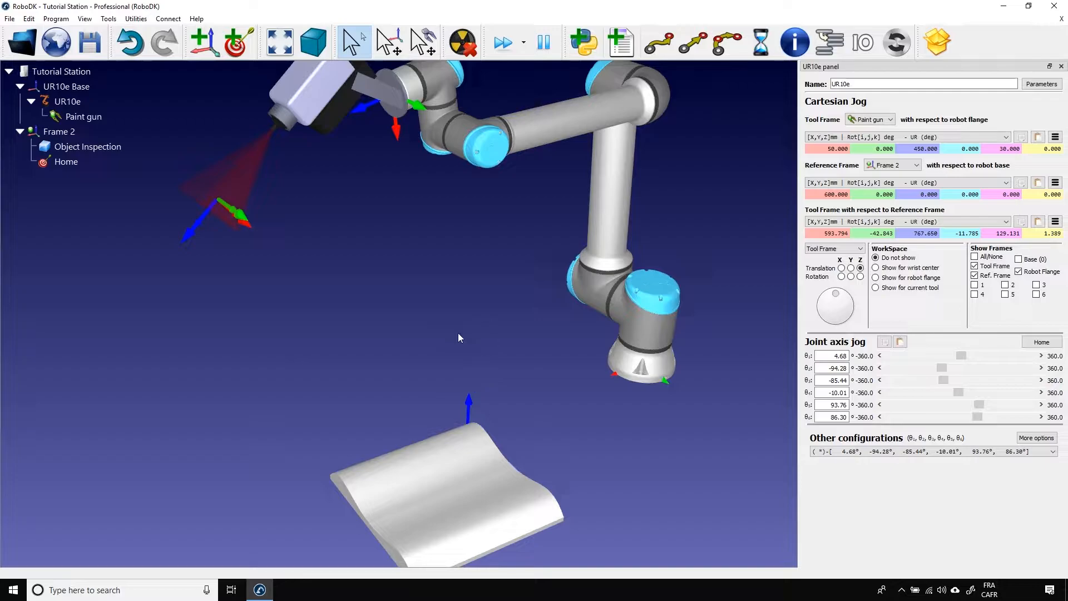
mouse_move(492, 371)
mouse_down()
mouse_move(523, 373)
mouse_move(474, 339)
mouse_move(461, 315)
mouse_up()
key(alt)
mouse_move(290, 194)
alt+mouse_down()
mouse_move(382, 296)
mouse_move(363, 316)
mouse_move(378, 309)
mouse_move(479, 371)
mouse_move(527, 359)
alt+mouse_up()
middle_drag(398, 387, 333, 369)
right_drag(332, 369, 542, 396)
alt+drag(316, 347, 389, 342)
right_drag(440, 347, 379, 374)
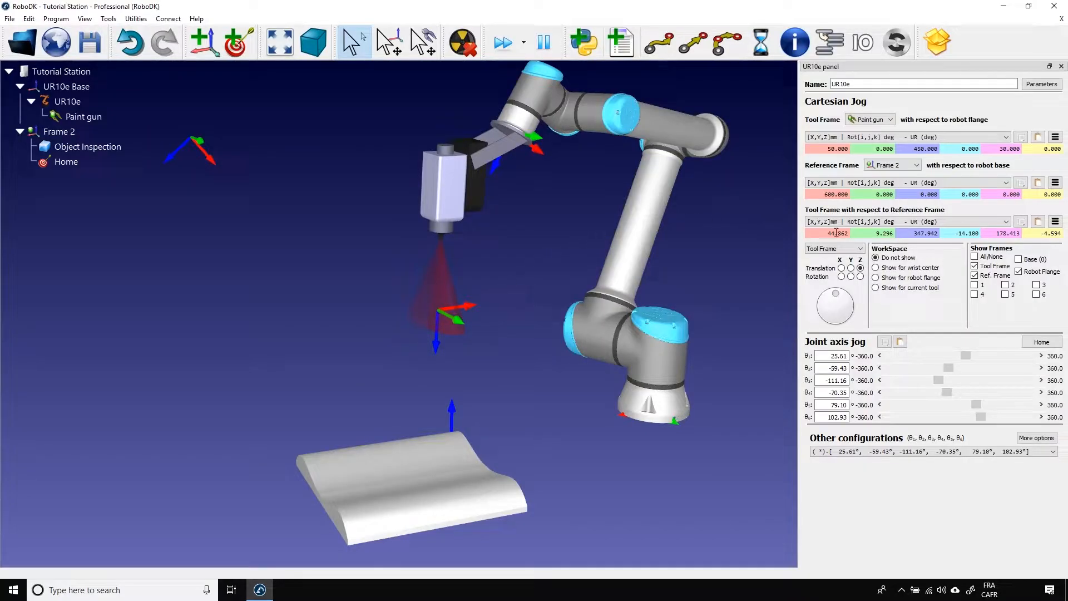
Set the tool's rotation with respect to Frame 2 to 0, 180 and 0 degrees.
click(975, 234)
text(0)
key(Return)
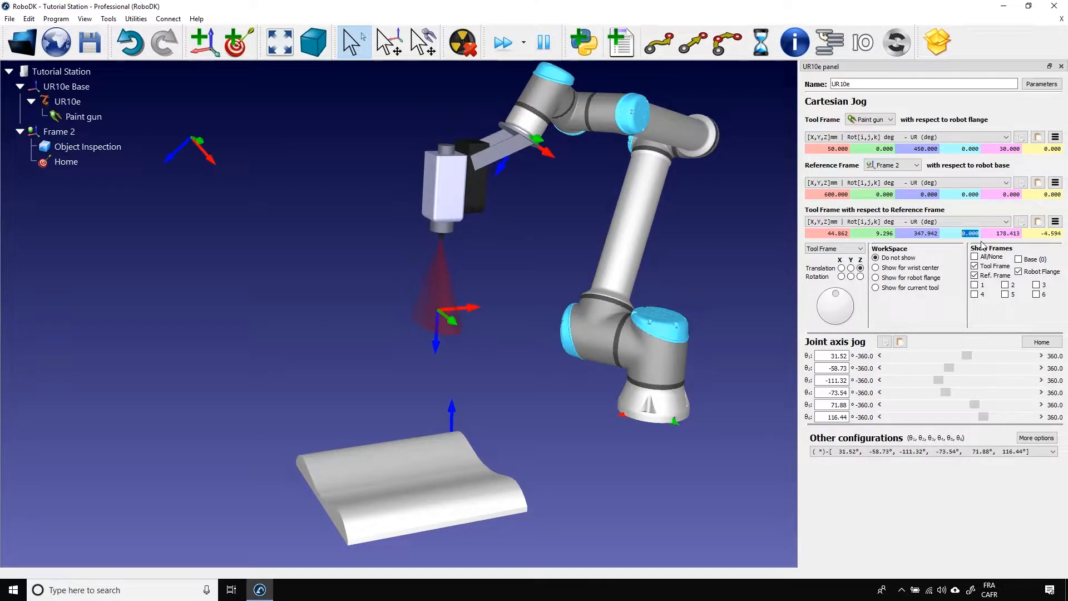
click(1045, 234)
text(0)
key(Return)
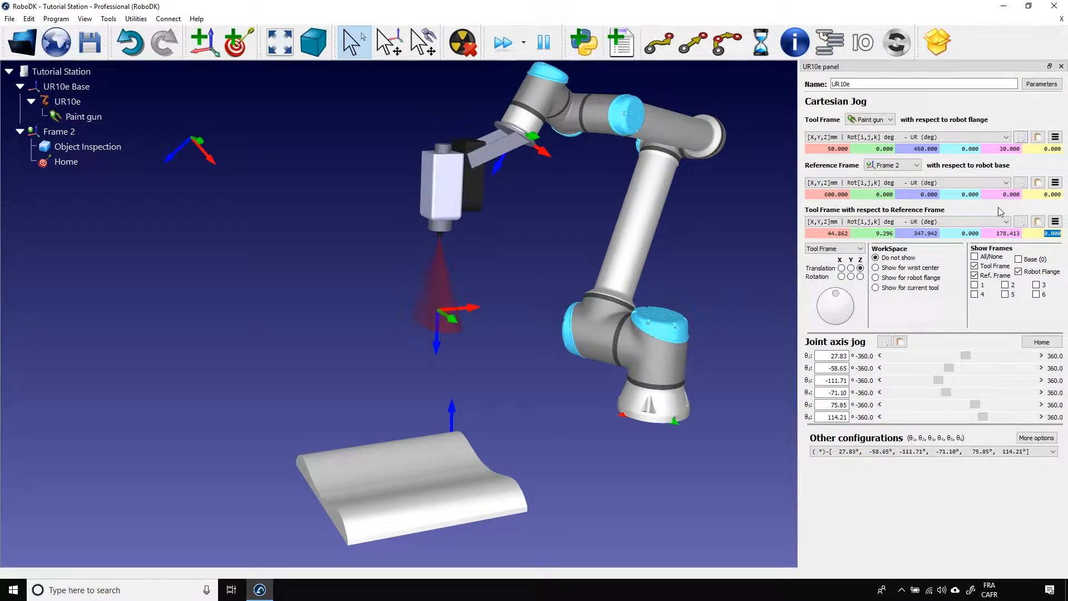
click(1000, 233)
text(180)
key(Return)
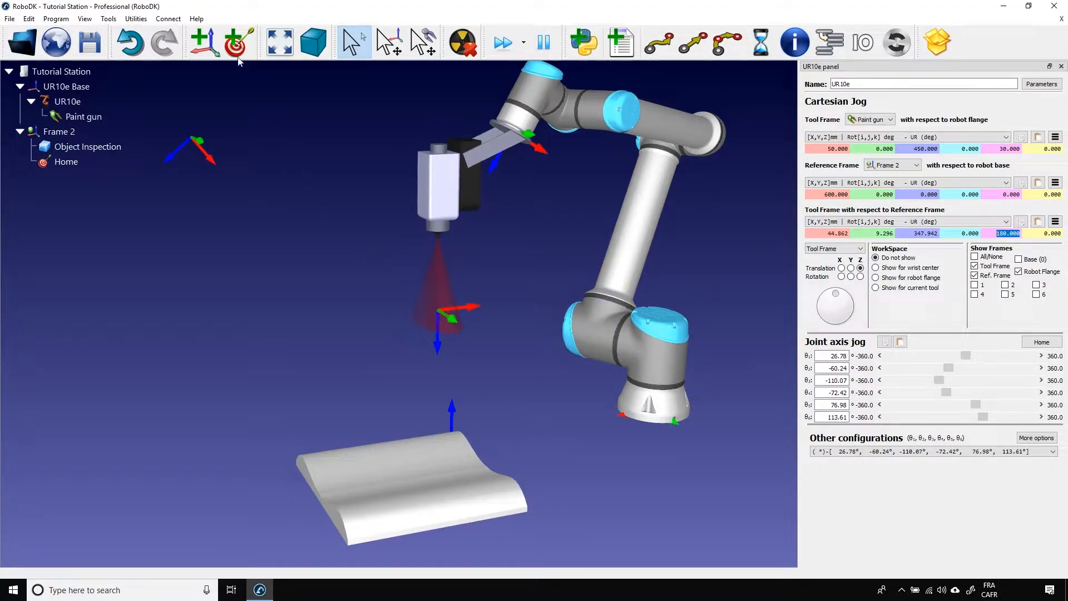
Teach a target at the current tool position above the part and rename it Approach.
click(237, 43)
click(94, 192)
click(90, 181)
key(F2)
text(Approach)
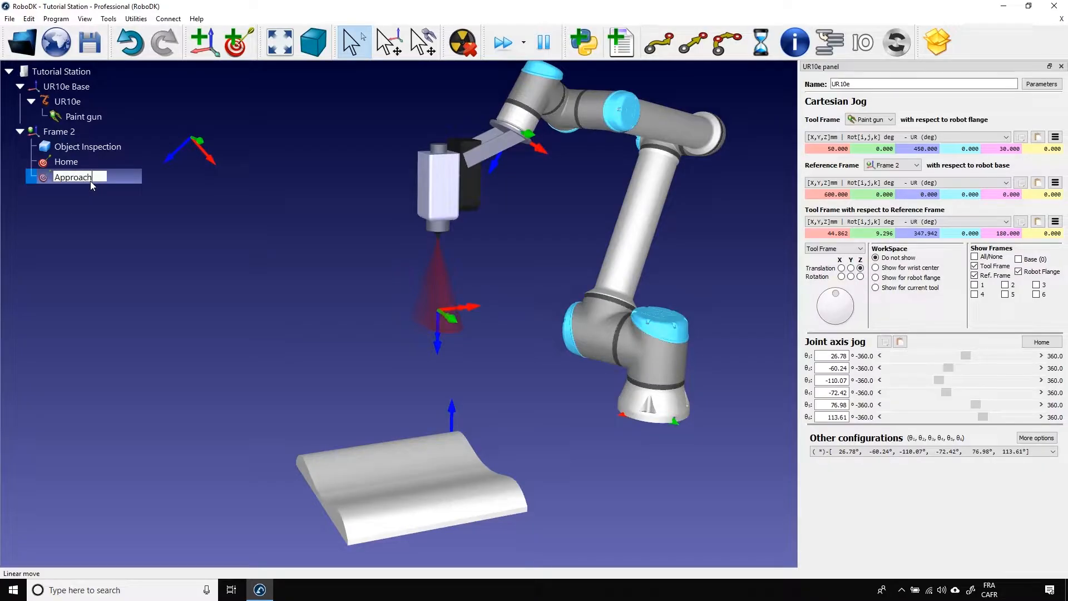
key(Return)
click(131, 316)
Move the paint gun along its Y axis past the part's far side, to about Y 493 mm relative to Frame 2.
drag(293, 365, 435, 359)
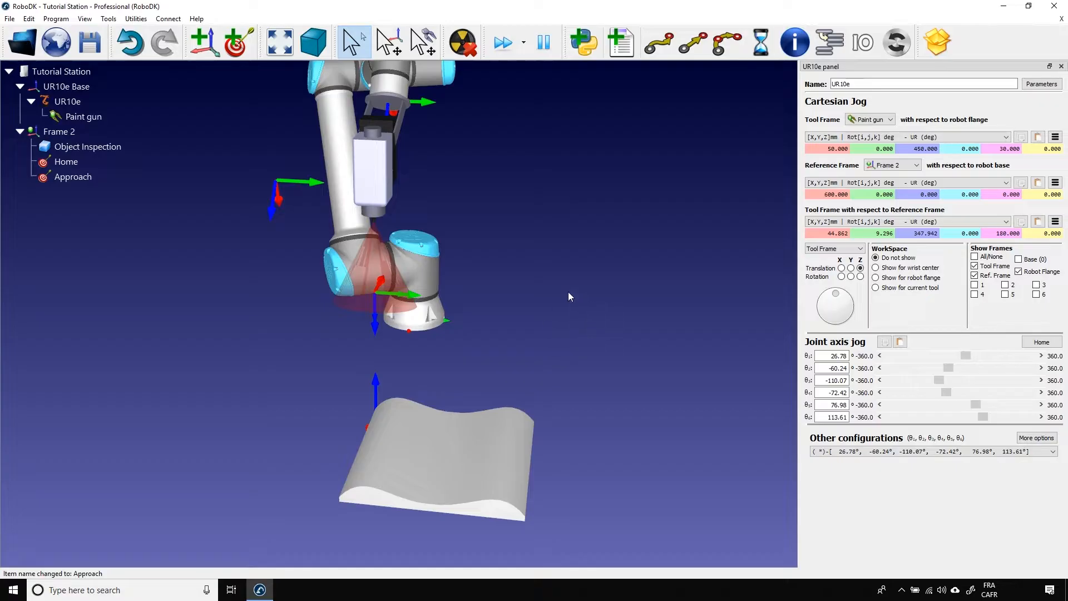
key(alt)
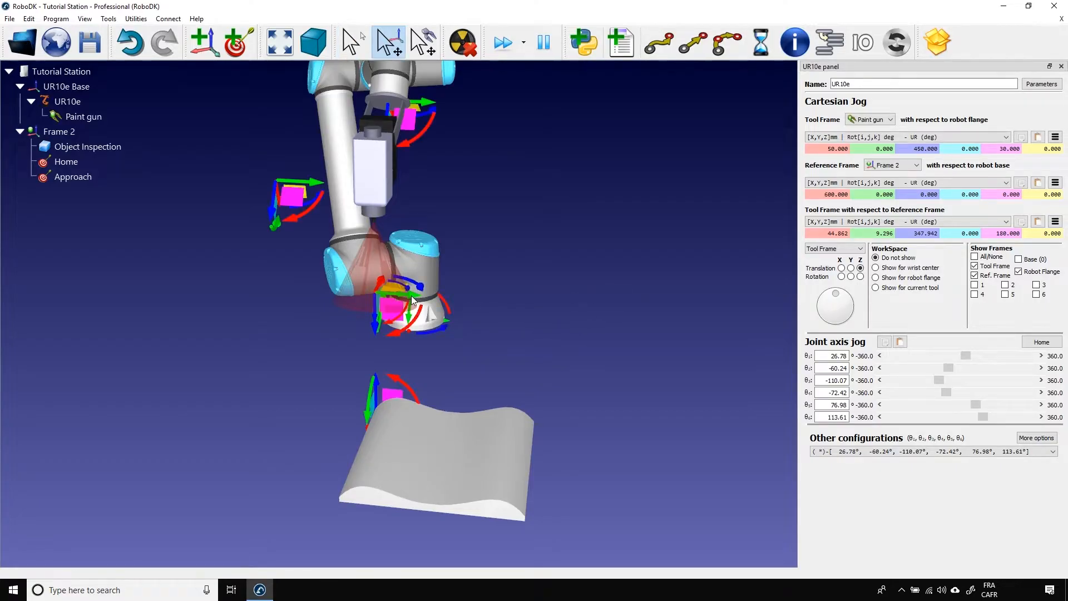
alt+drag(412, 296, 622, 321)
Teach a target at the paint gun's position beyond the part and rename it Retract.
click(238, 42)
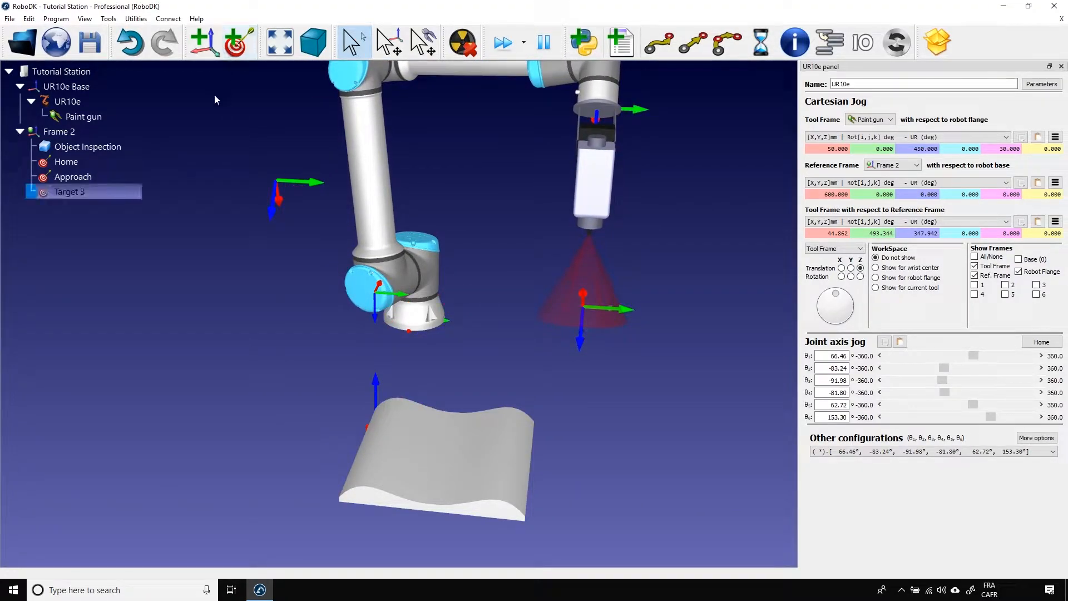
key(F2)
text(Retract)
click(173, 343)
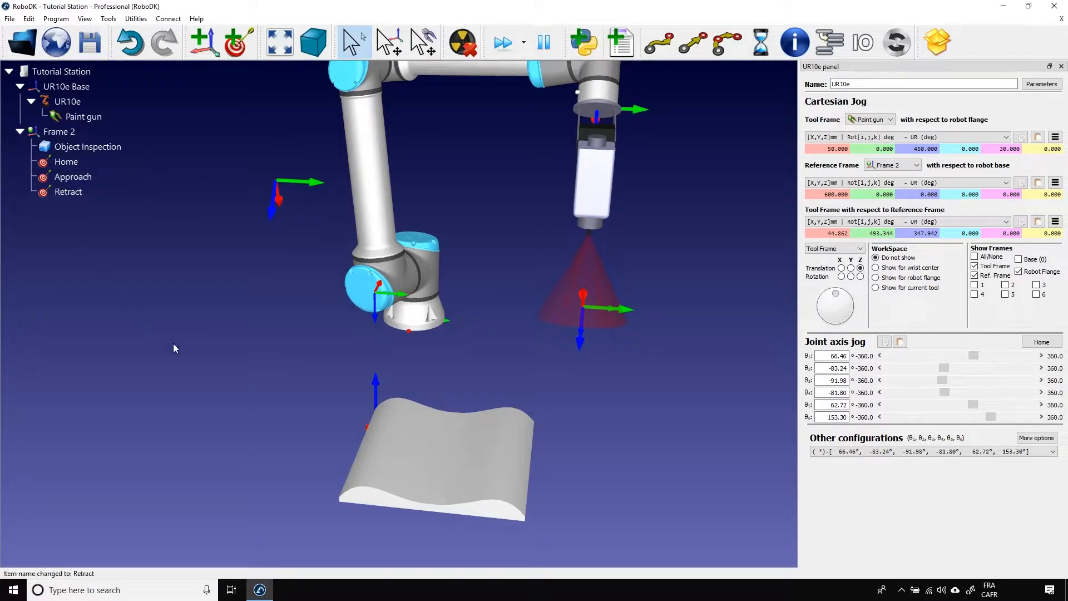
Move the robot to the Home target.
drag(555, 361, 535, 330)
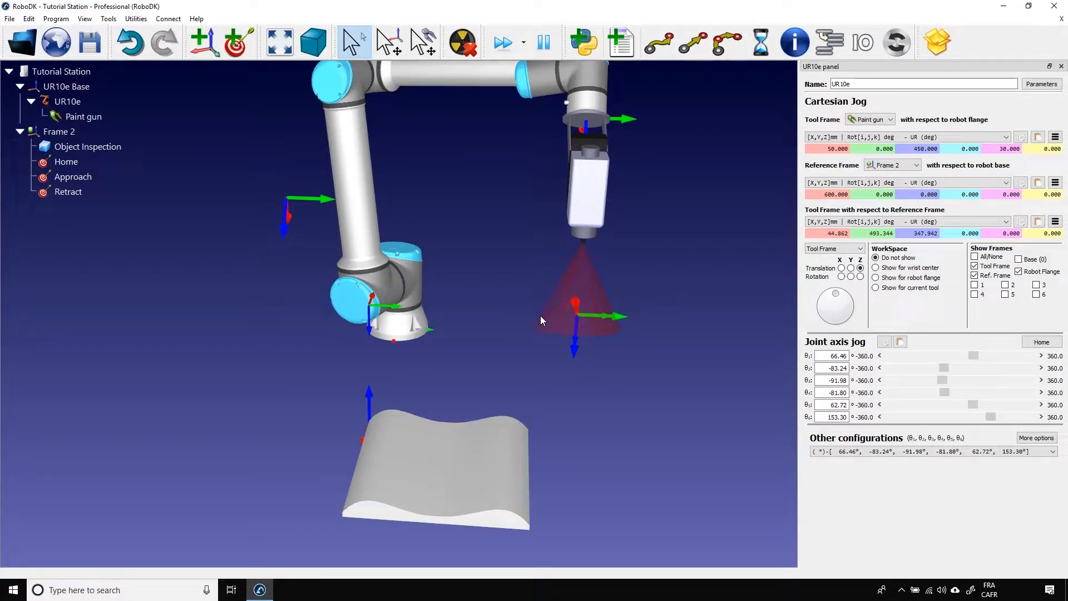
drag(542, 350, 508, 325)
double_click(66, 161)
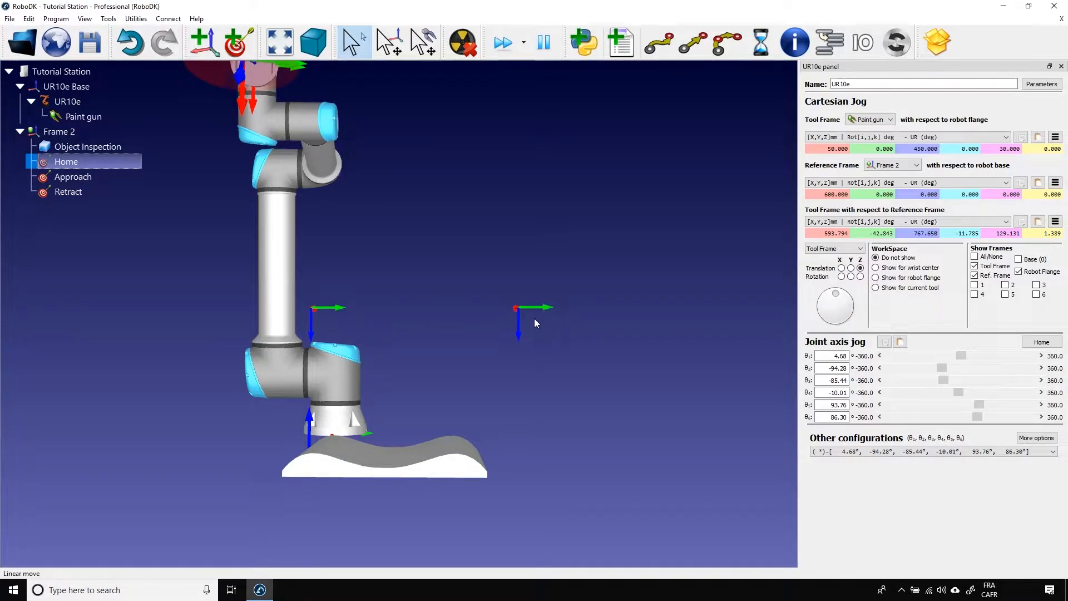
Show the item name labels in the 3D view and hide them again.
key(alt)
key(alt)
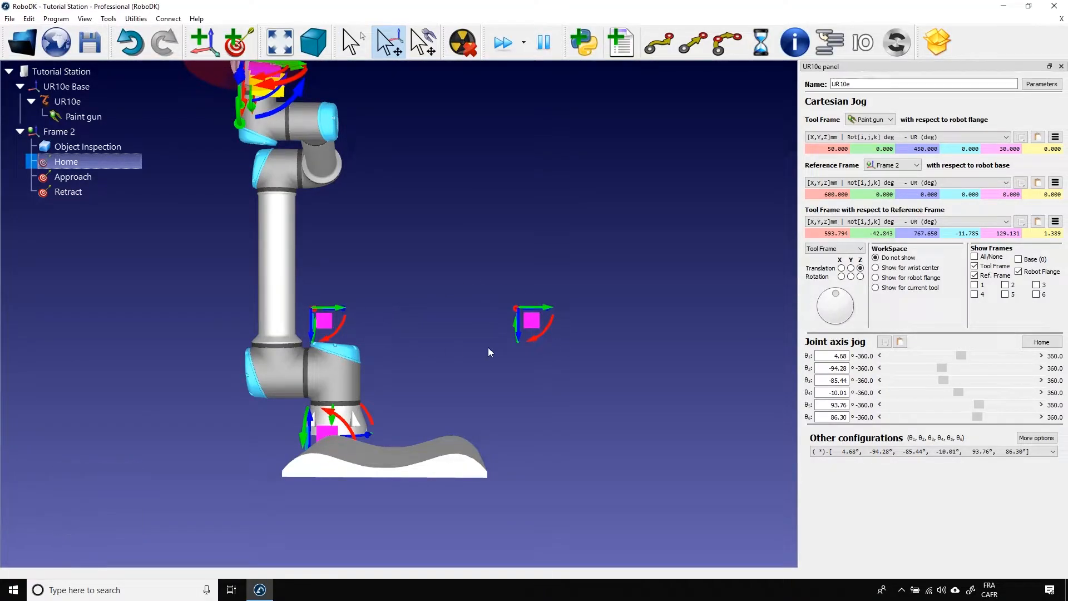
key(alt)
key(slash)
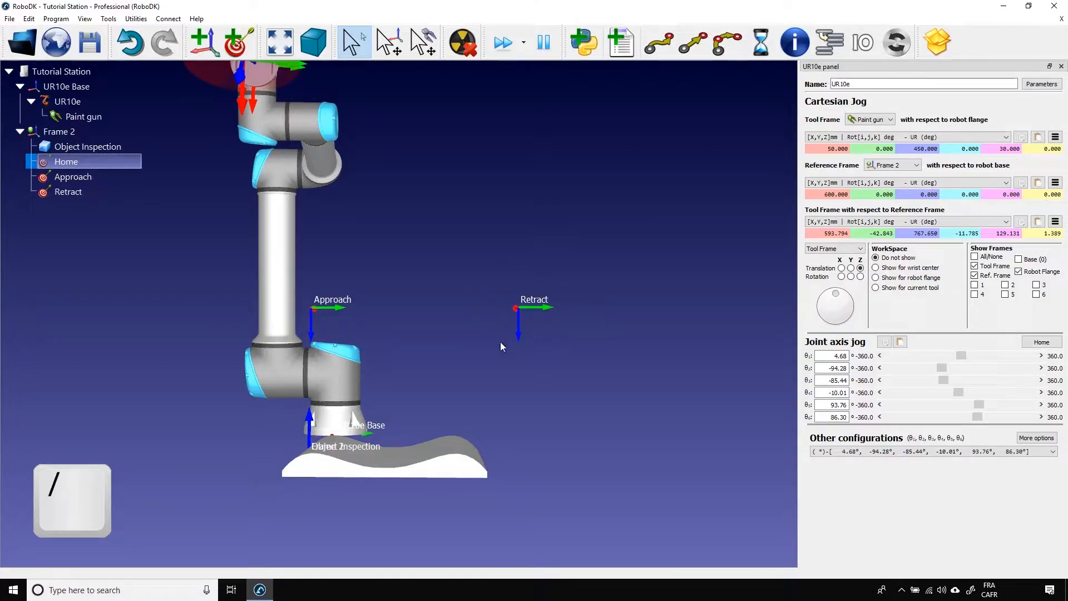
key(slash)
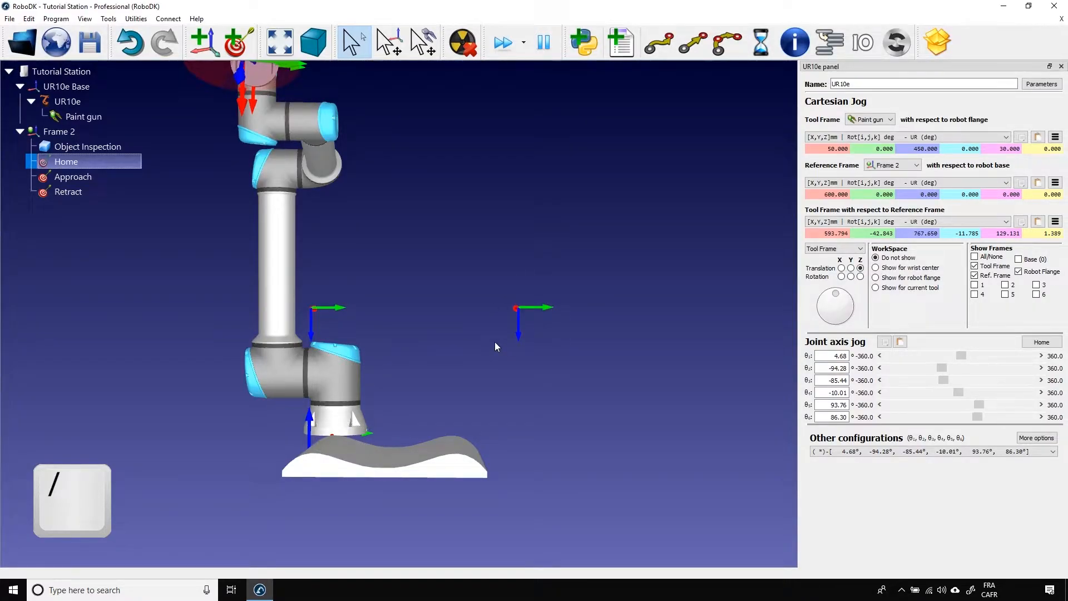
Shift the Retract target along its Y axis closer to the part, to about Y 408 mm, and move the robot to it.
key(alt)
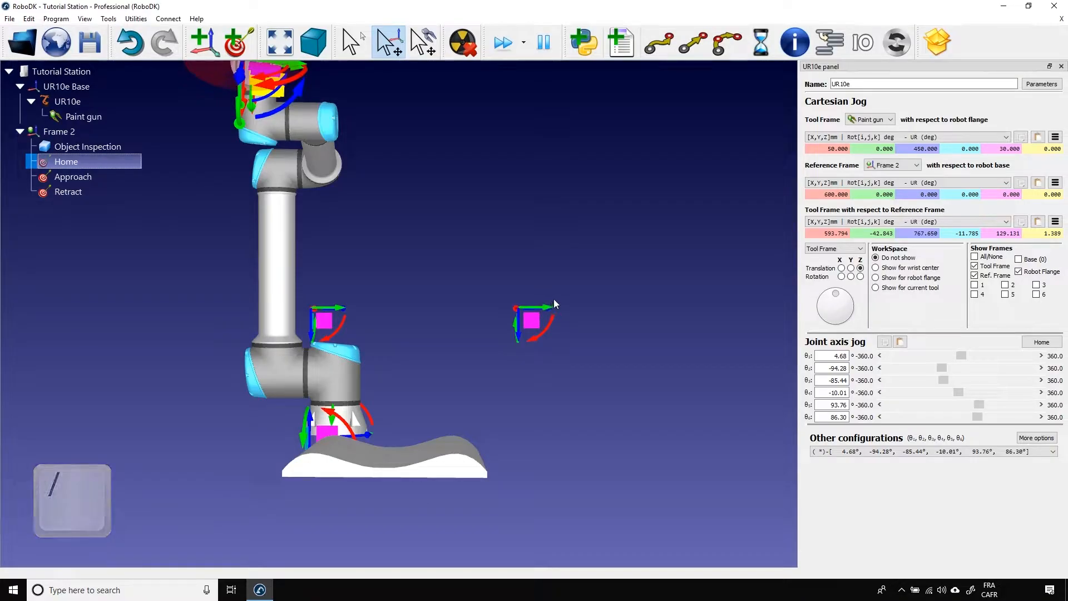
key(alt)
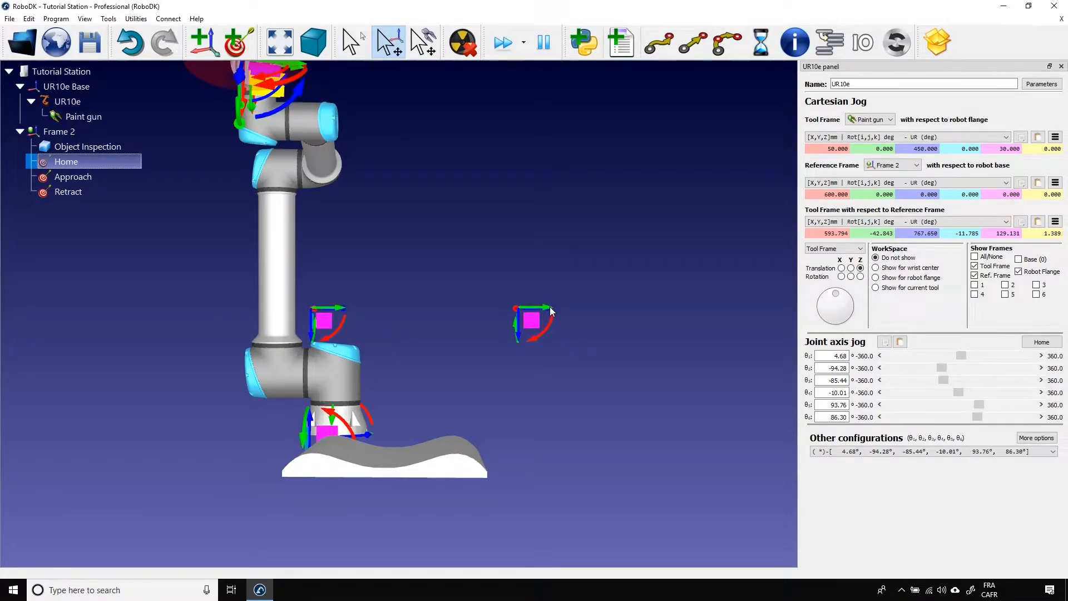
right_drag(542, 336, 542, 328)
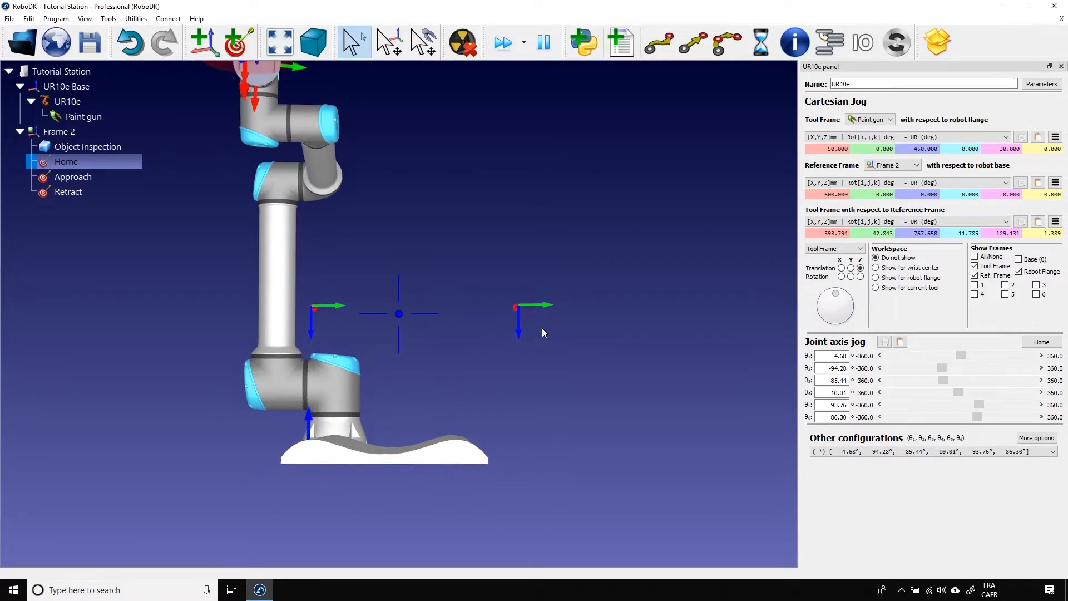
key(alt)
alt+drag(548, 308, 512, 320)
right_drag(532, 363, 523, 356)
key(alt)
alt+drag(516, 308, 510, 304)
right_click(511, 307)
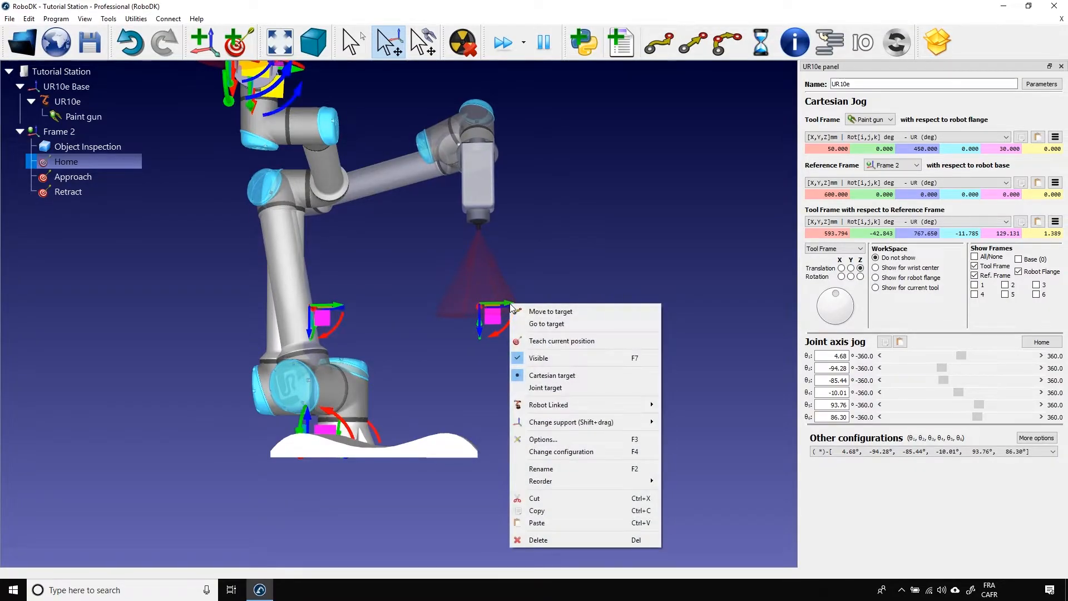
click(560, 281)
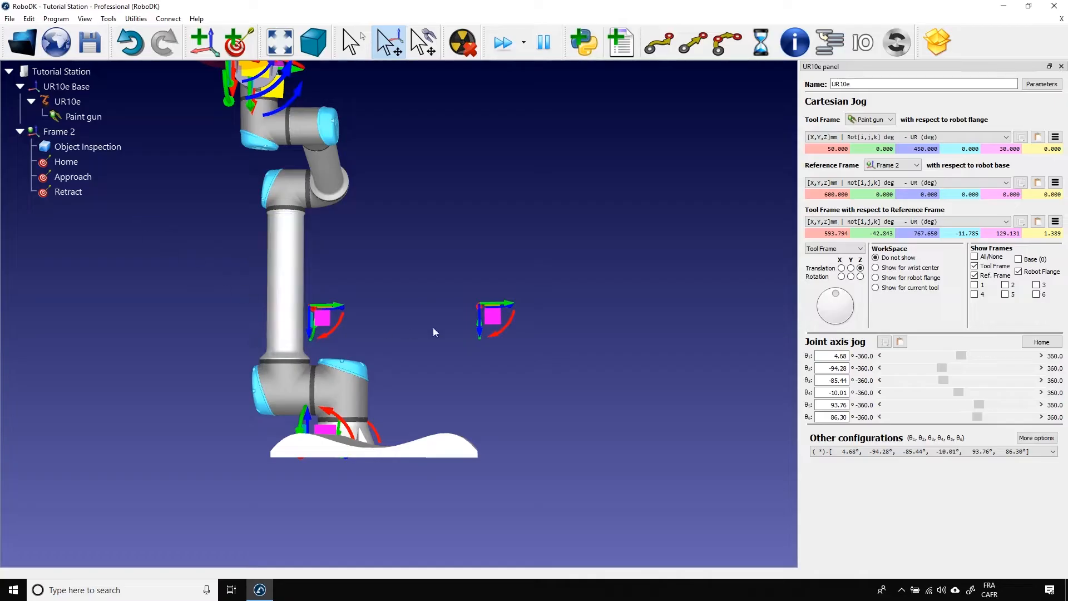
click(83, 191)
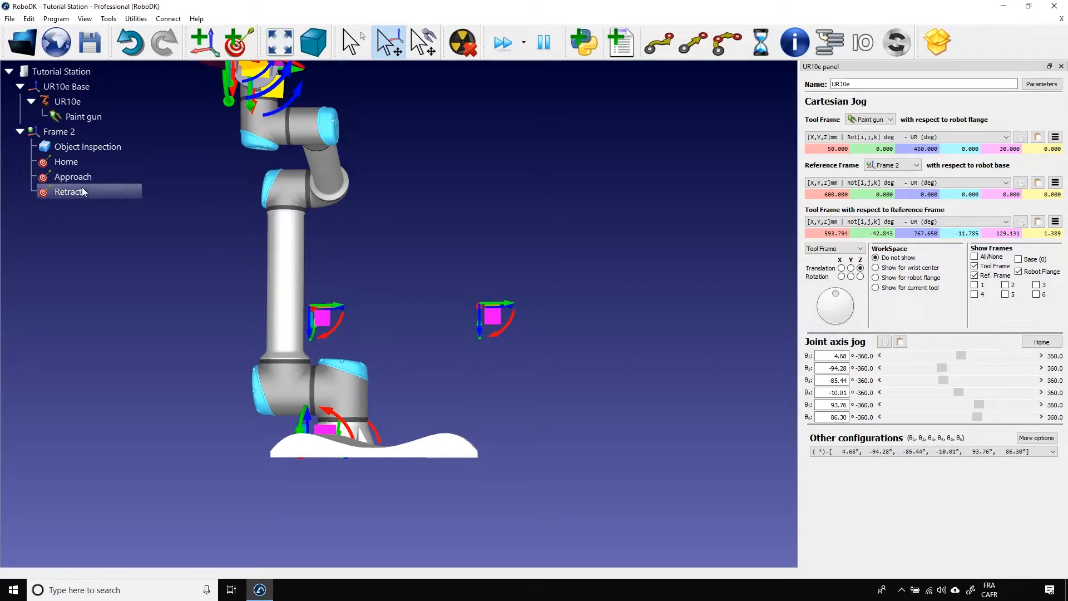
double_click(82, 190)
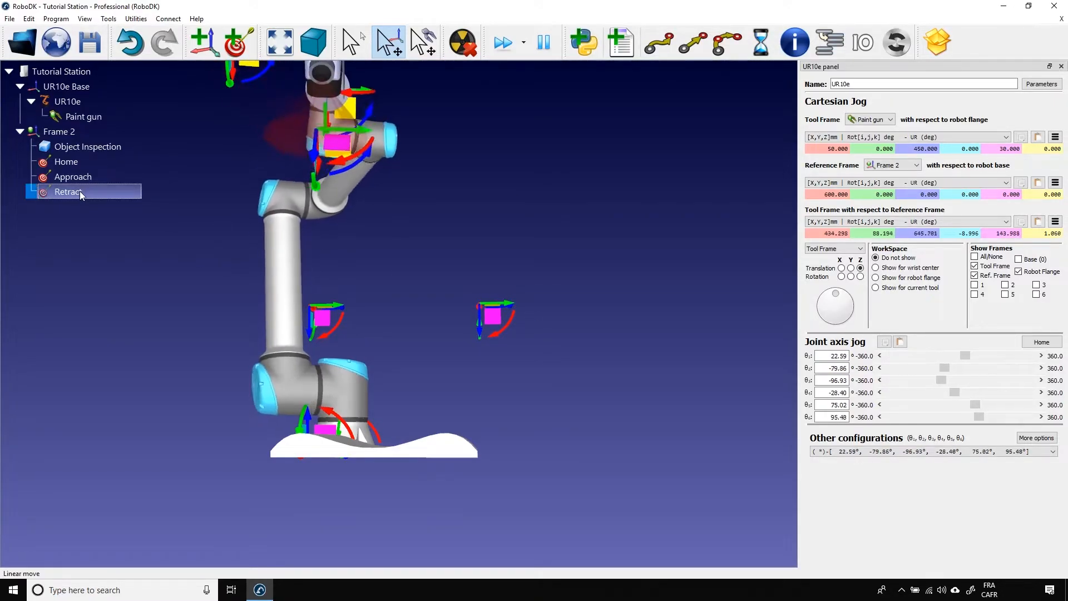
Set the Retract target's Y coordinate with respect to Frame 2 to 400 mm in its options.
right_click(79, 192)
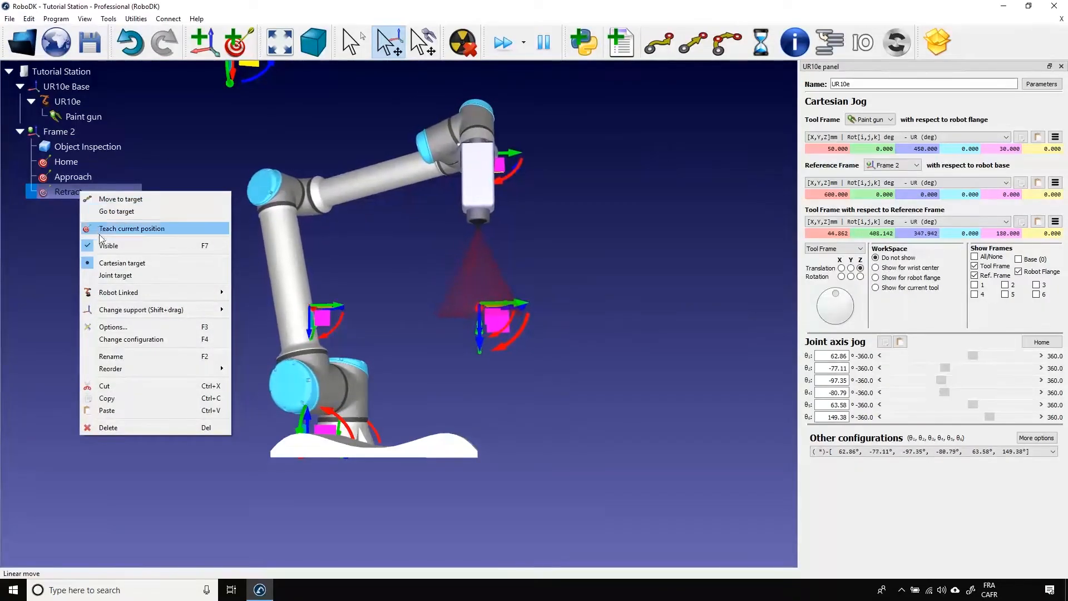
click(108, 327)
key(F3)
drag(649, 280, 680, 222)
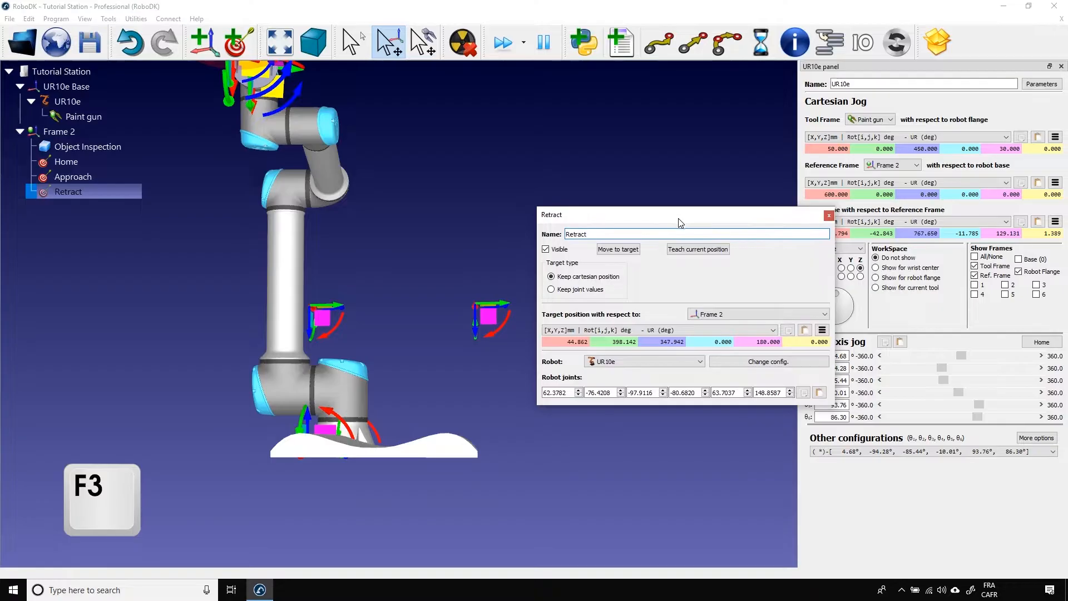
click(605, 343)
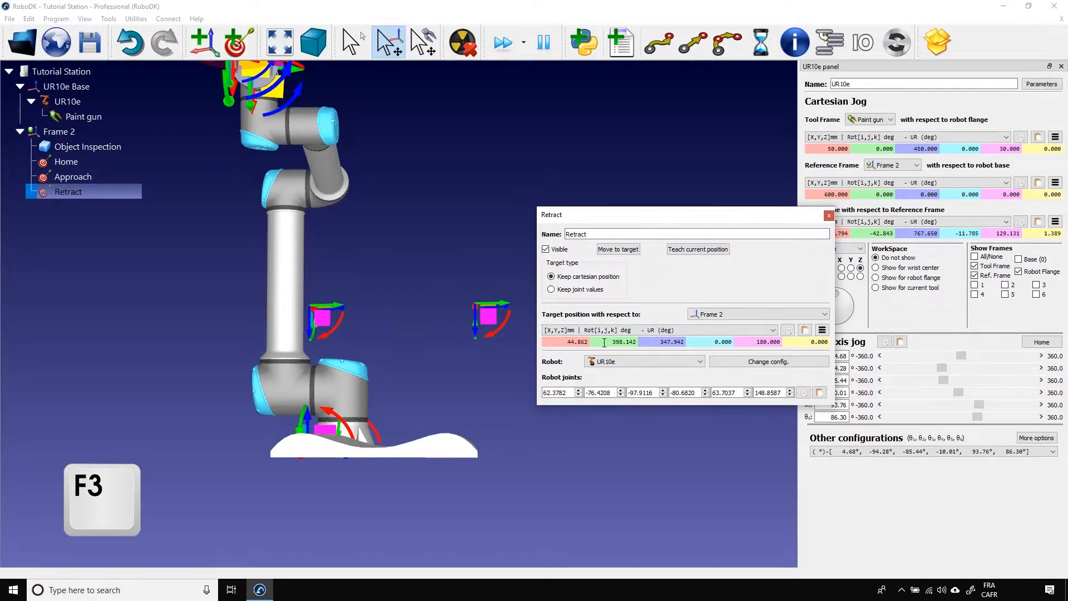
drag(639, 215, 697, 102)
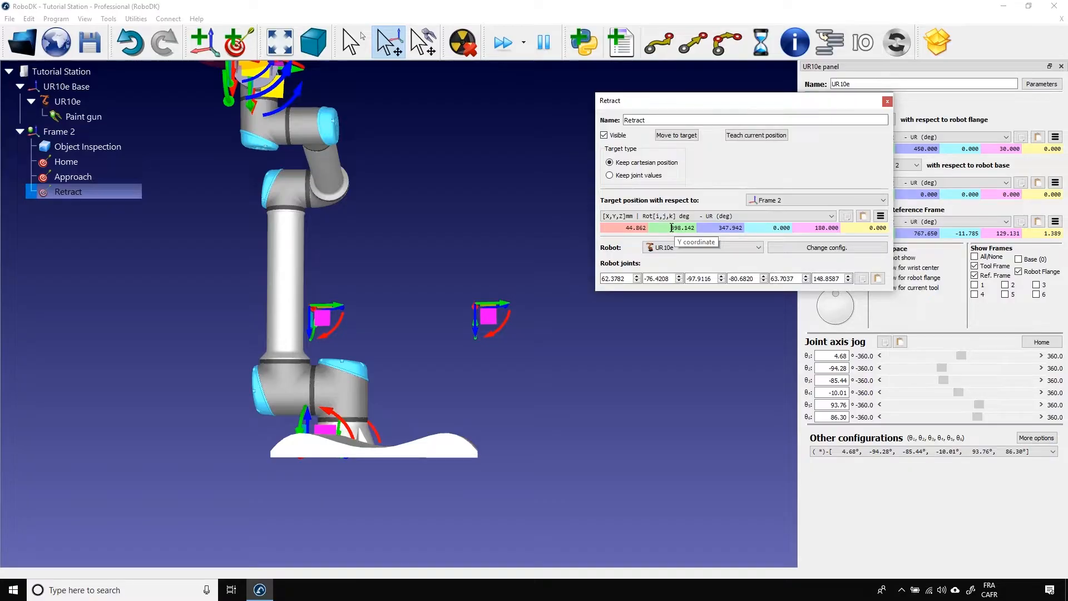
scroll(672, 228, up, 7)
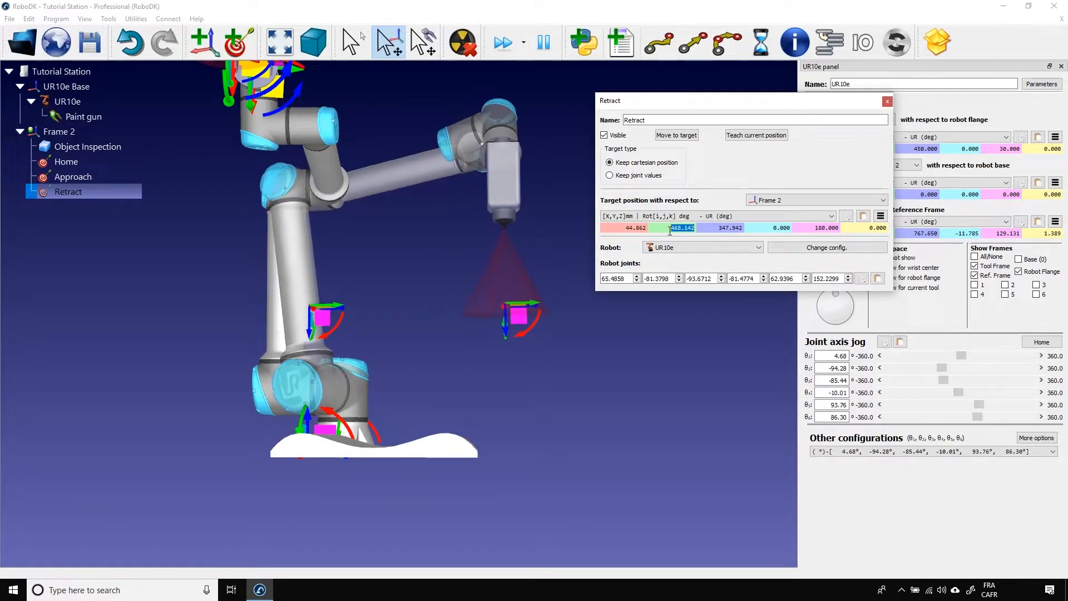
scroll(670, 229, down, 4)
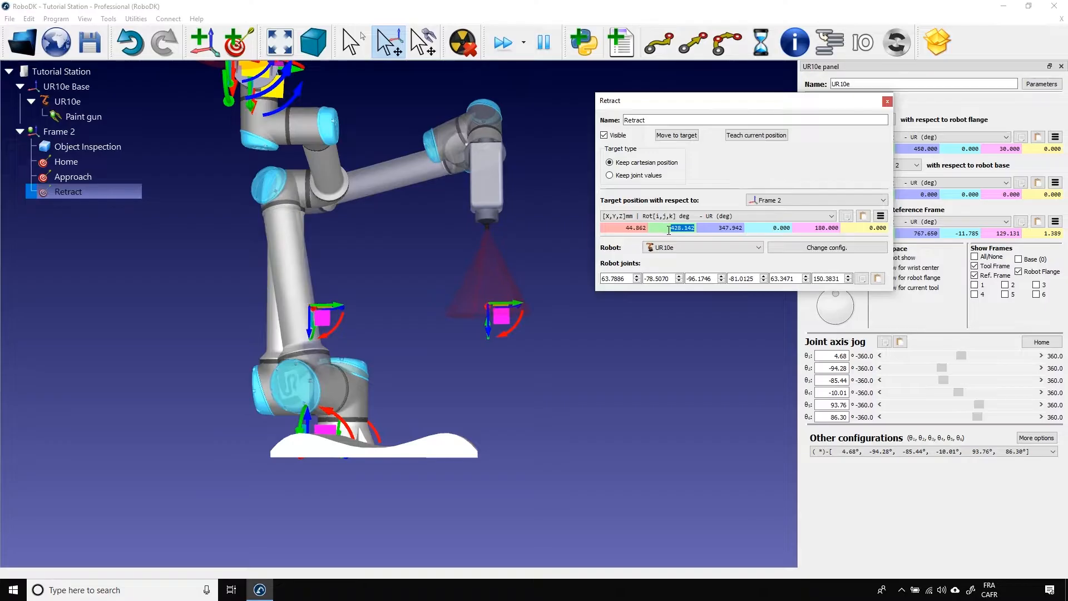
text(400)
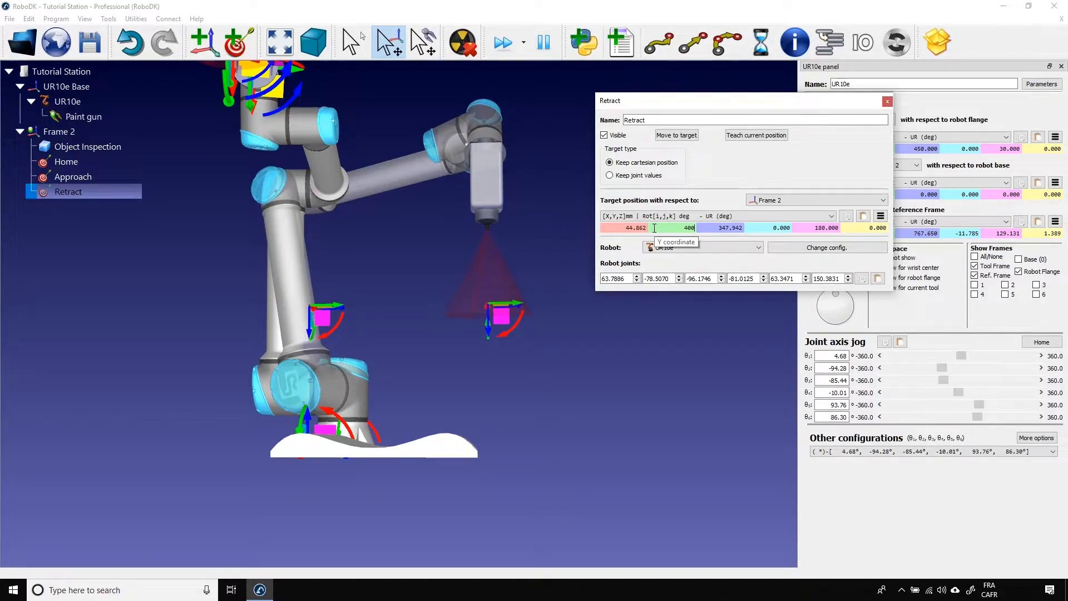
key(Return)
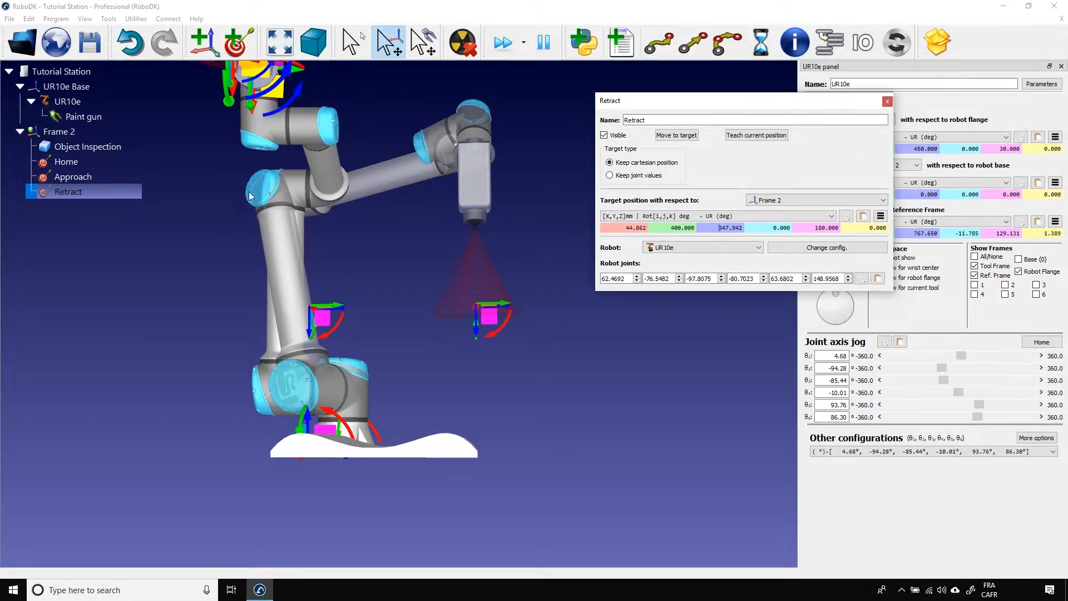
click(888, 101)
Check the targets by moving the robot to Approach and on to Retract.
click(84, 163)
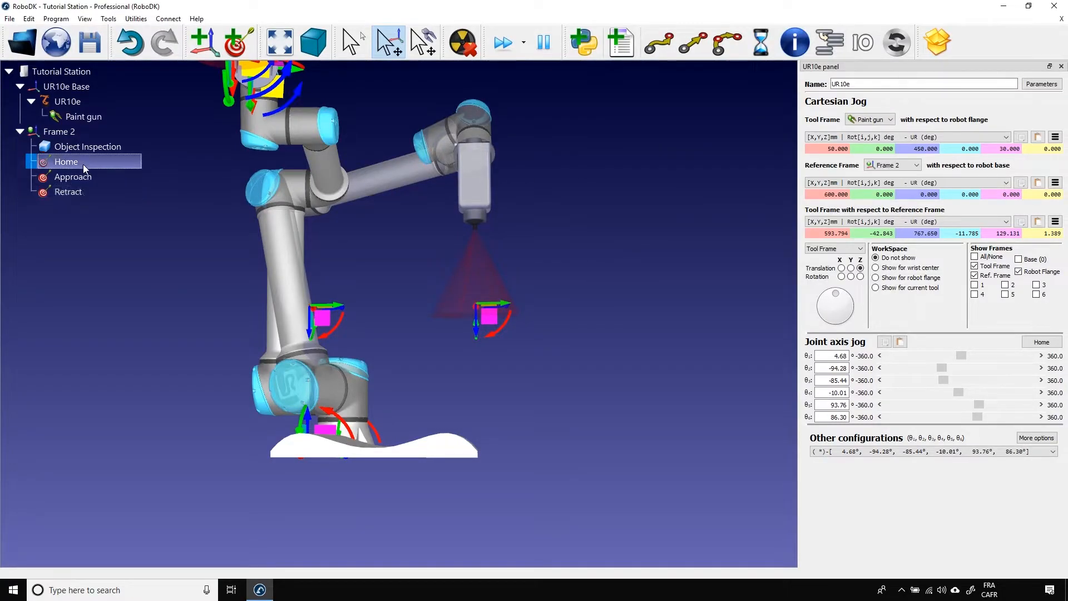
double_click(81, 175)
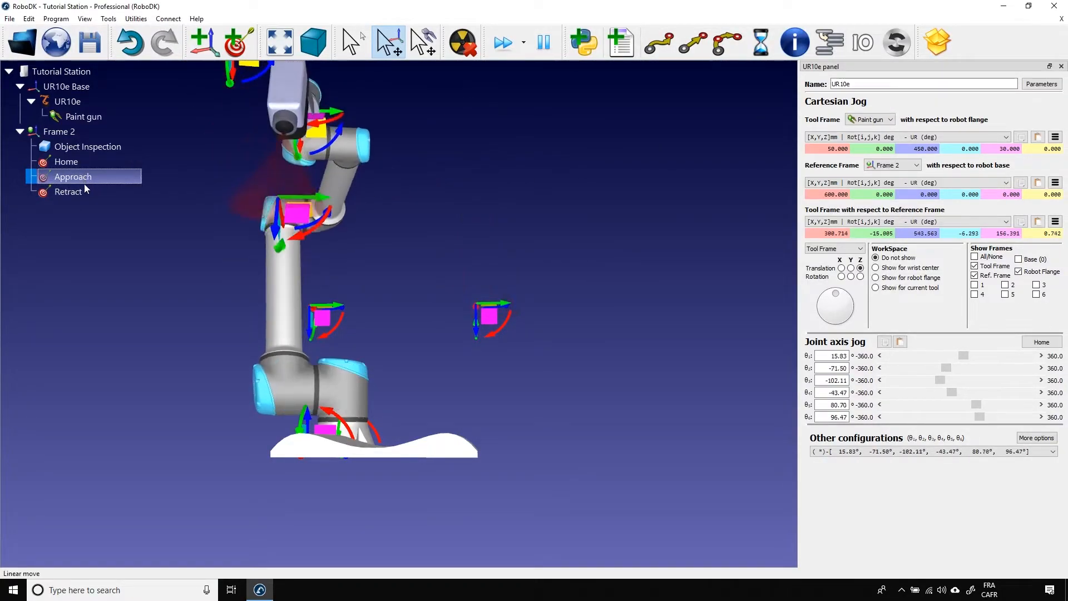
double_click(84, 192)
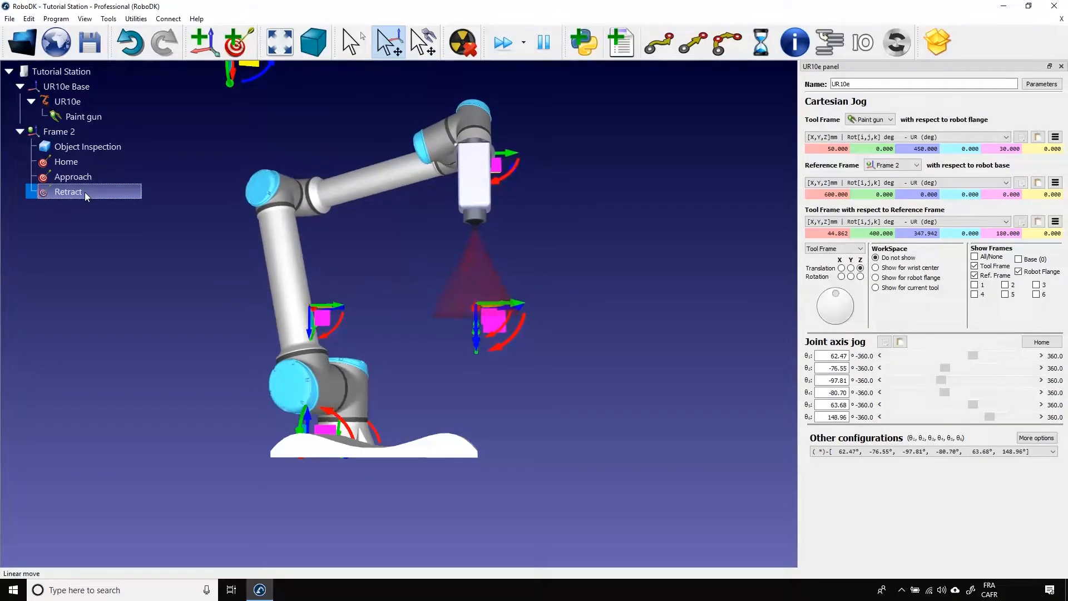
Move the paint gun from Retract back above the part, to about Y 138 mm and Z 359 mm relative to Frame 2.
drag(215, 375, 290, 354)
key(Escape)
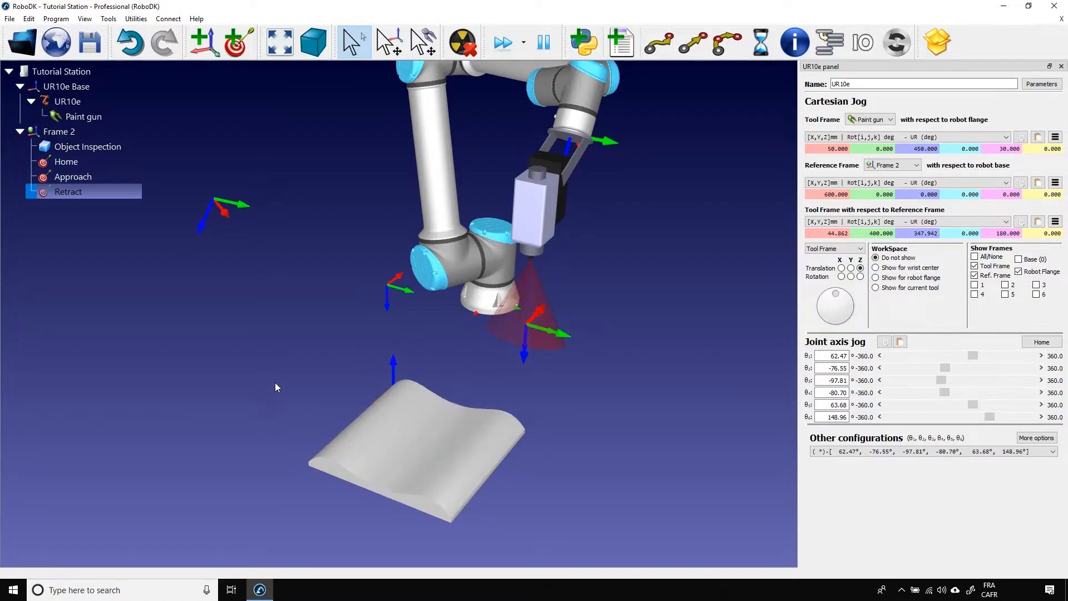
middle_drag(284, 425, 283, 403)
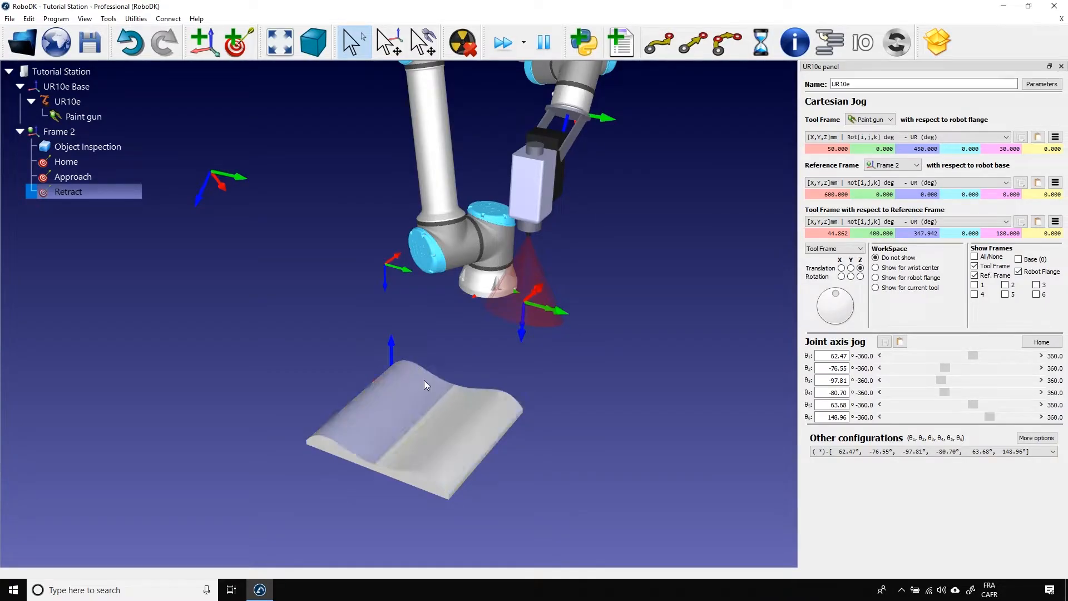
key(alt)
alt+drag(513, 339, 444, 303)
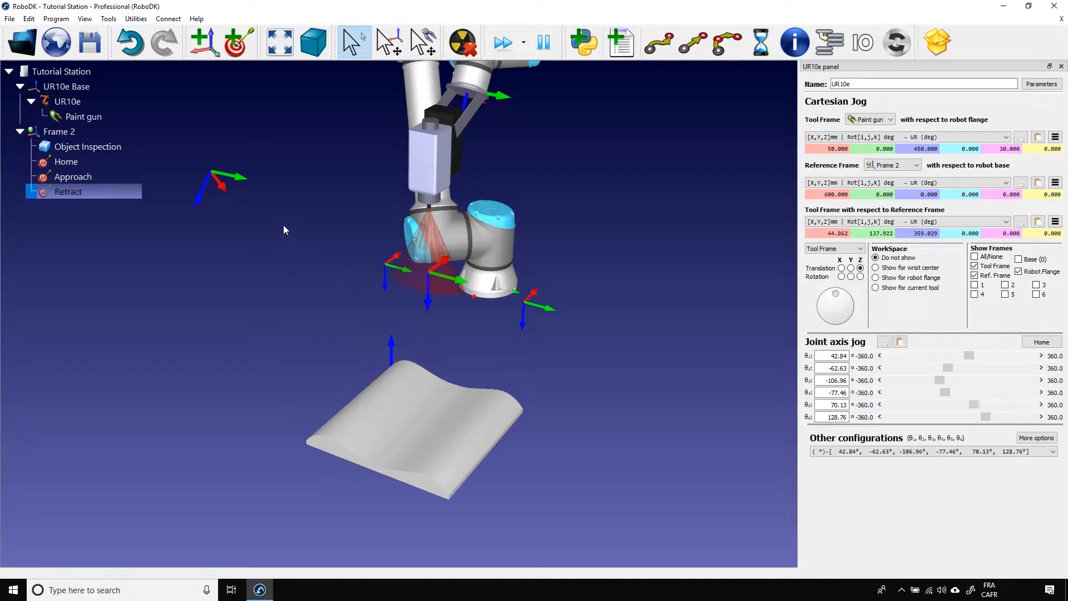
Teach eight targets on the part's curved surface in a zigzag between its two opposite wavy edges, and leave surface teaching.
click(48, 21)
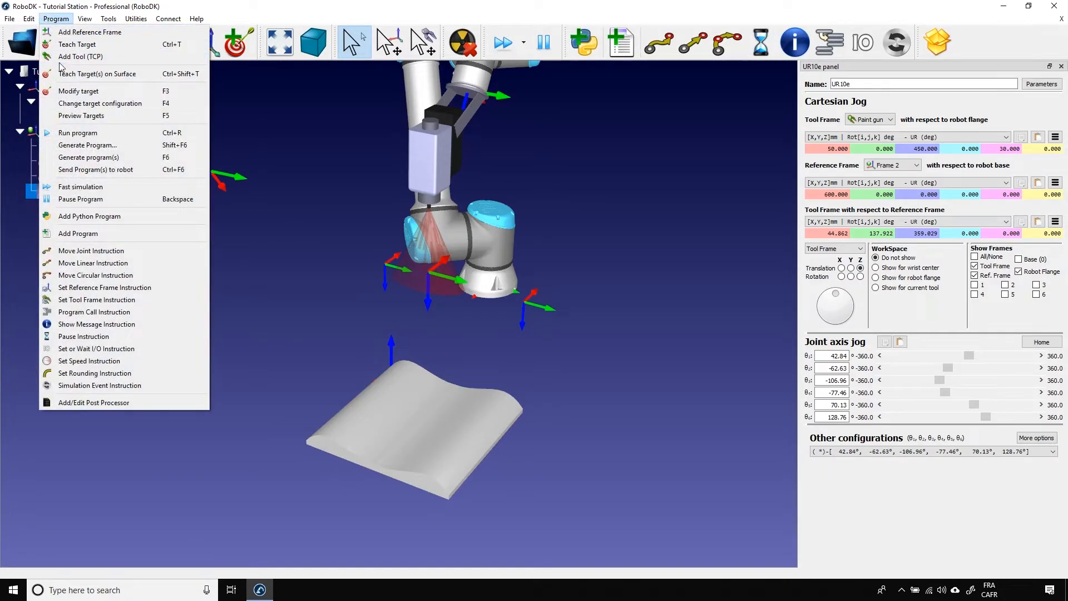
click(135, 74)
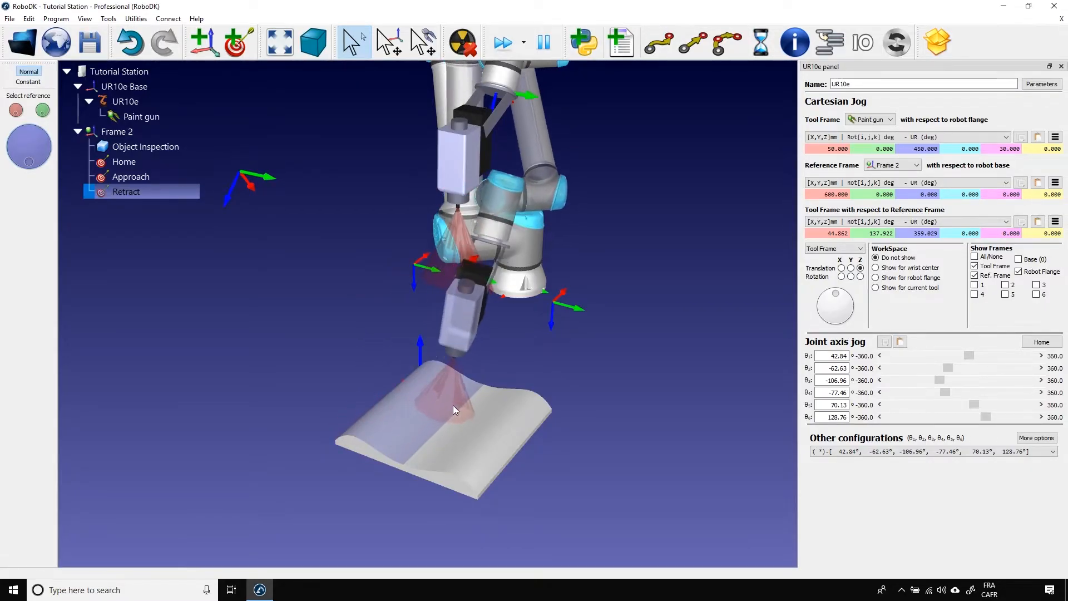
click(432, 372)
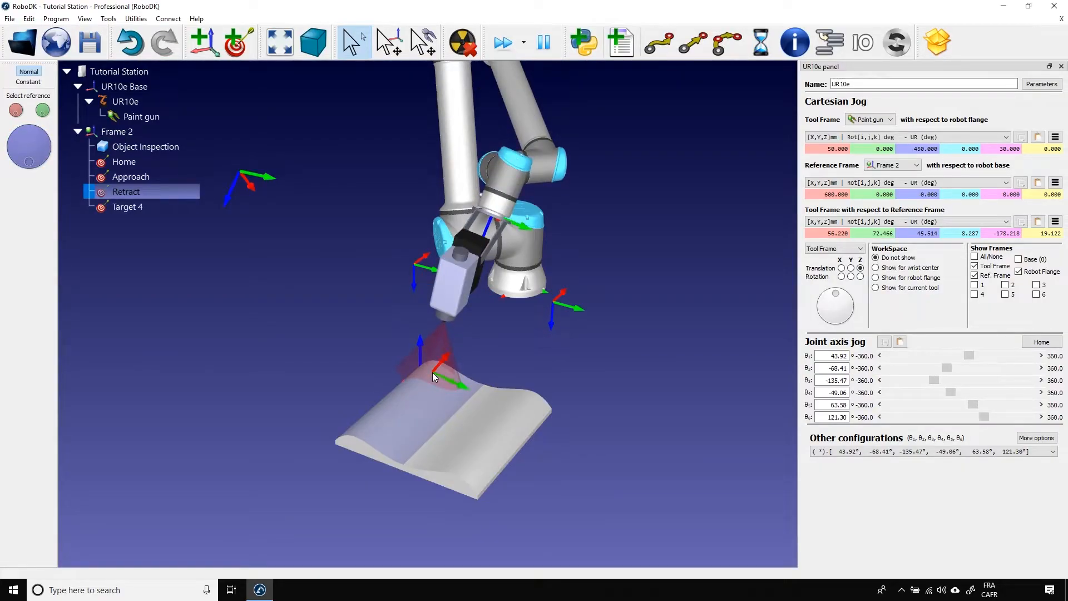
click(371, 431)
click(398, 451)
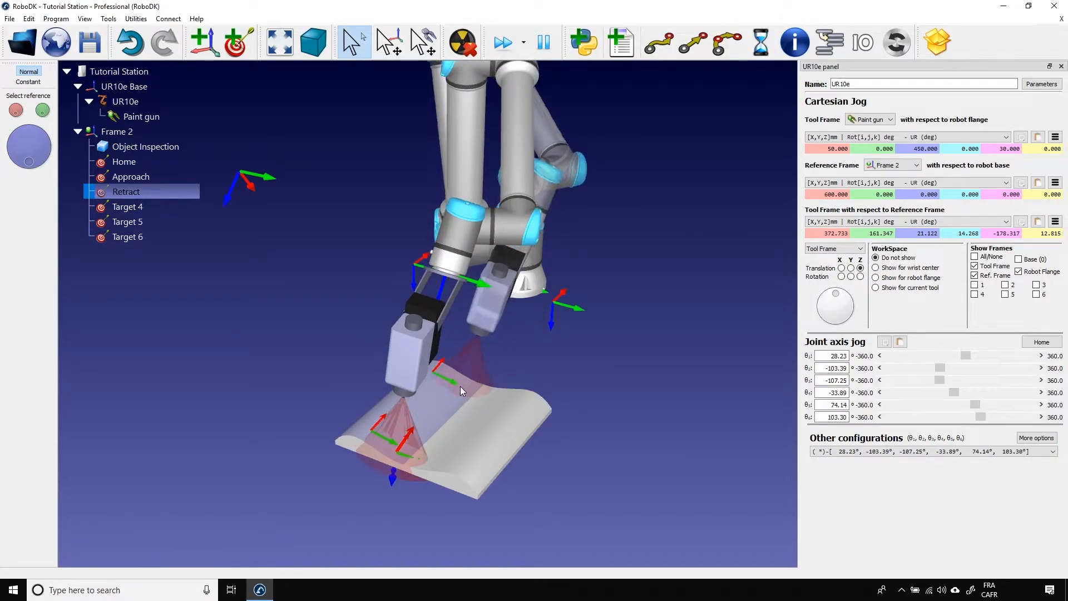
click(459, 386)
click(490, 396)
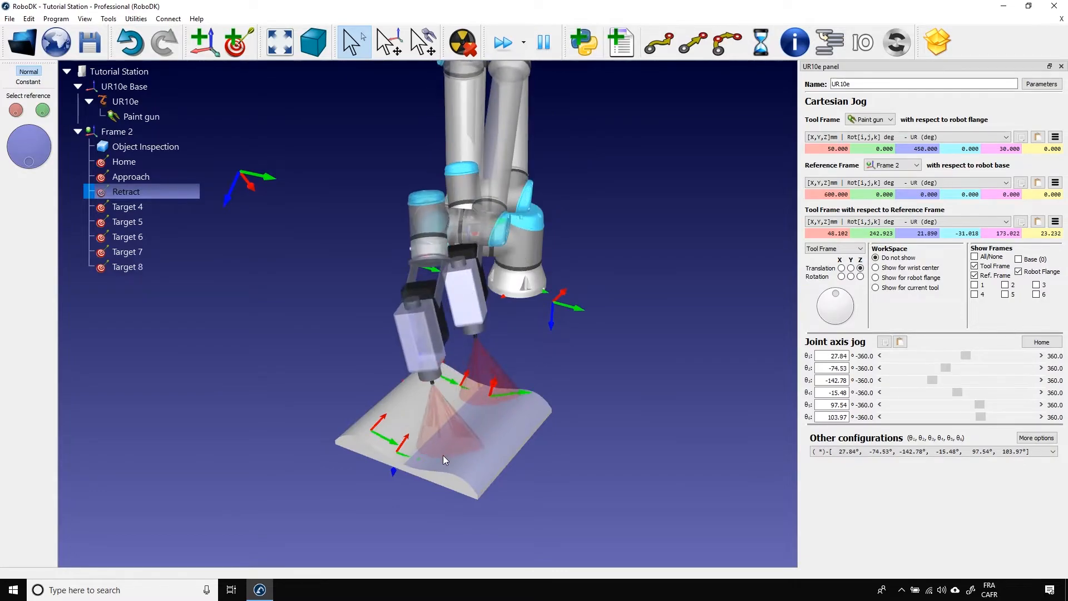
click(440, 459)
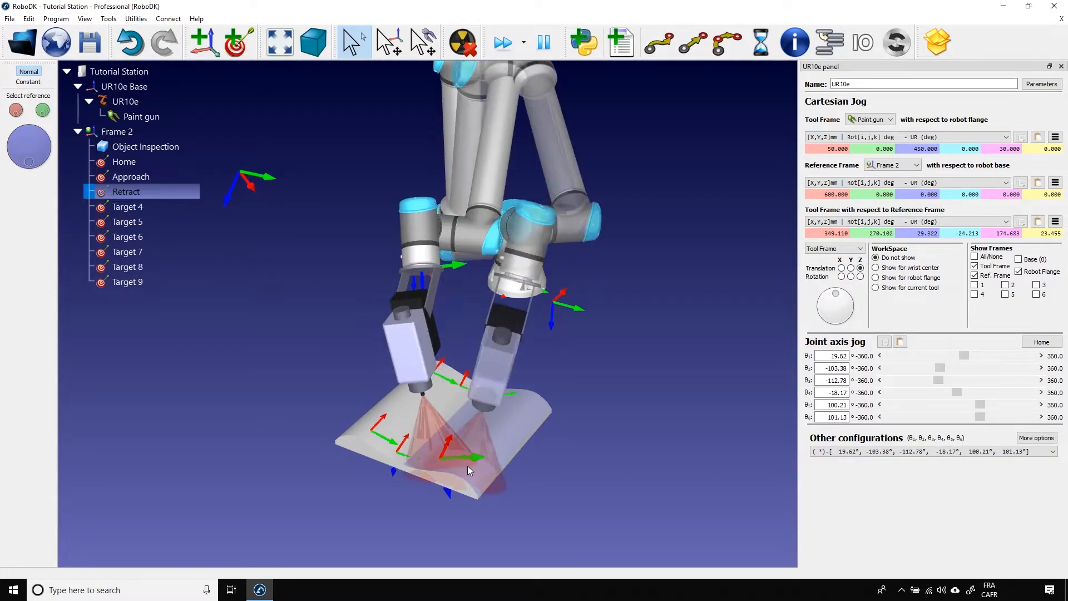
click(469, 466)
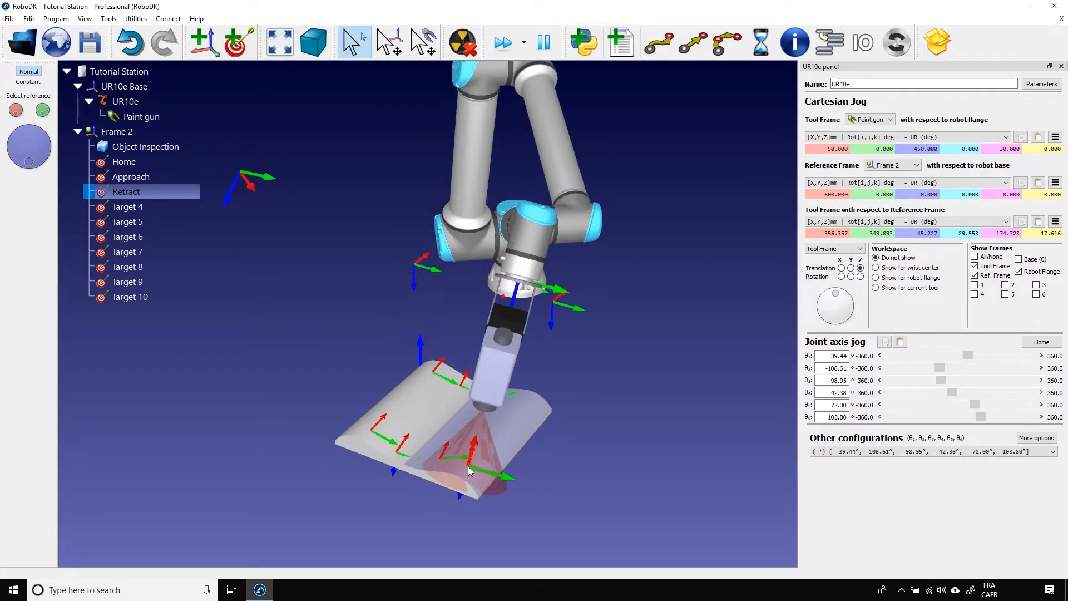
click(527, 399)
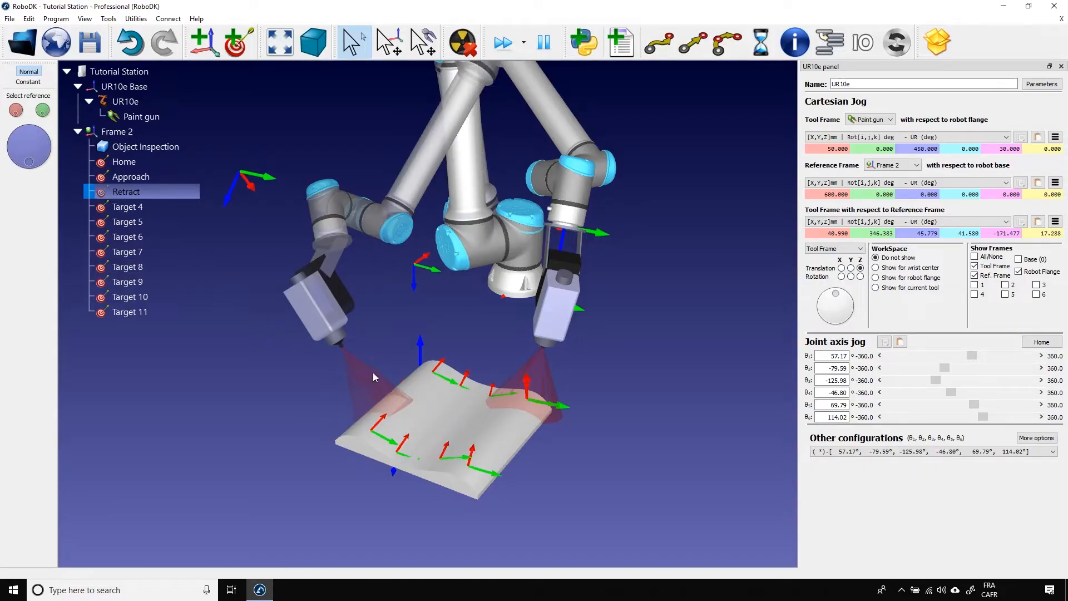
mouse_move(29, 162)
mouse_down()
mouse_move(54, 161)
mouse_move(29, 165)
mouse_up()
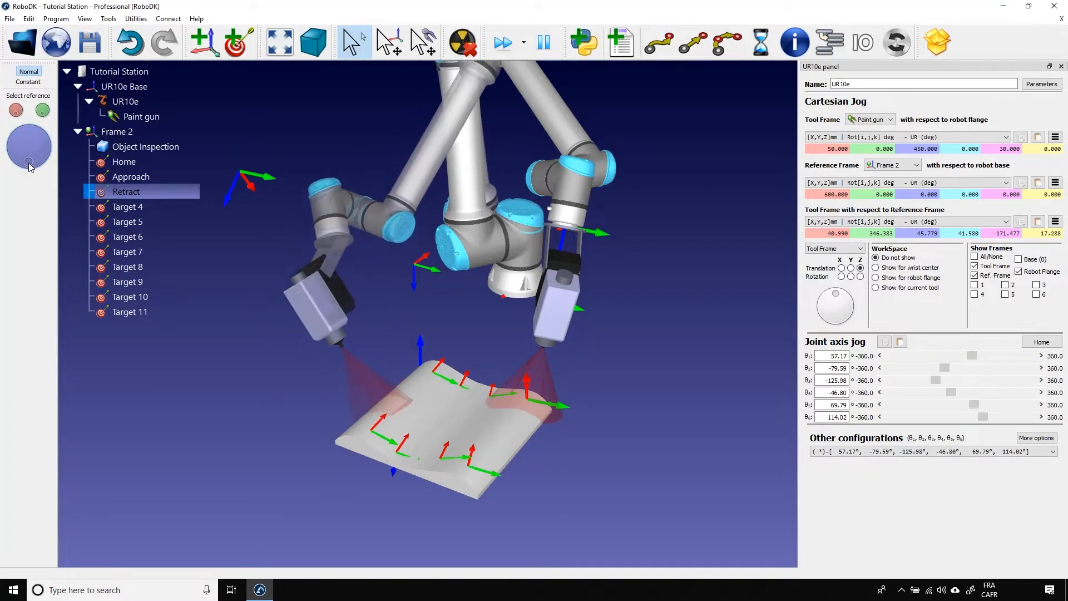
drag(17, 115, 44, 119)
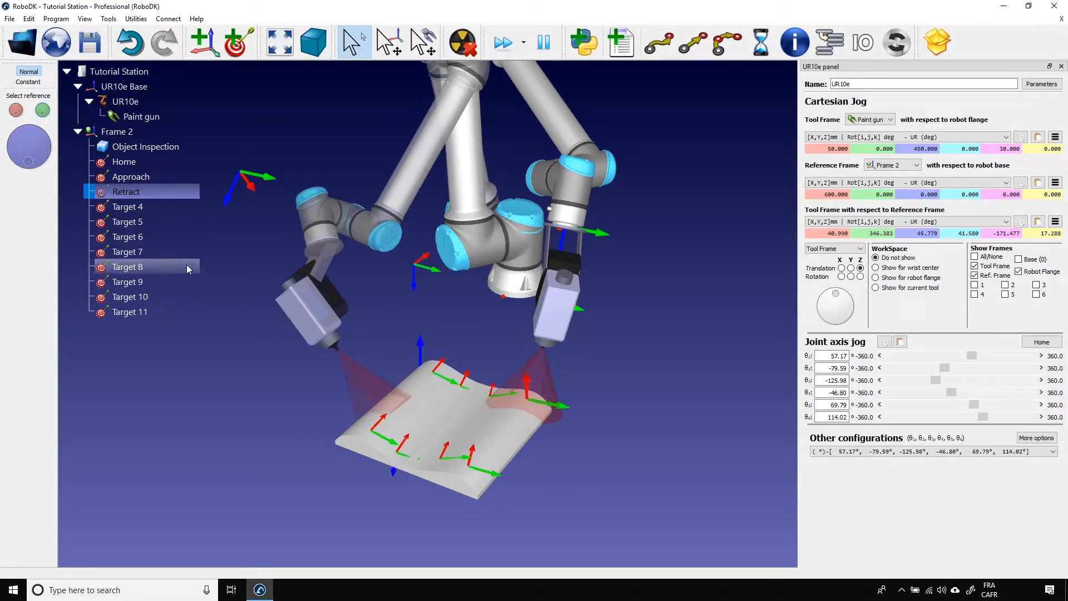
key(Escape)
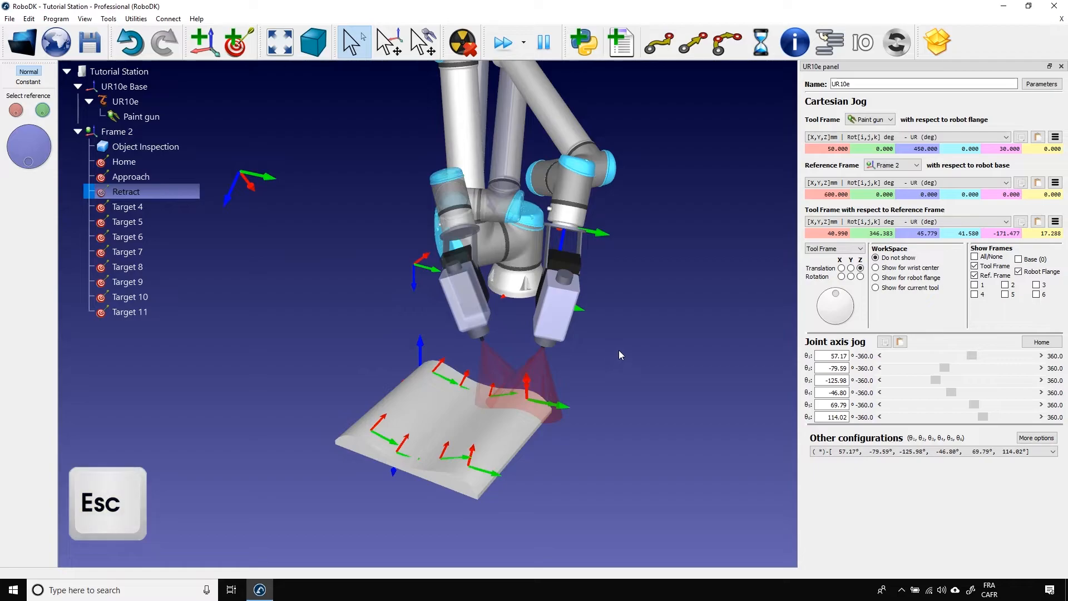
Move the robot to Target 4 and try selecting Target 4 through Target 11 one by one.
key(Escape)
click(615, 352)
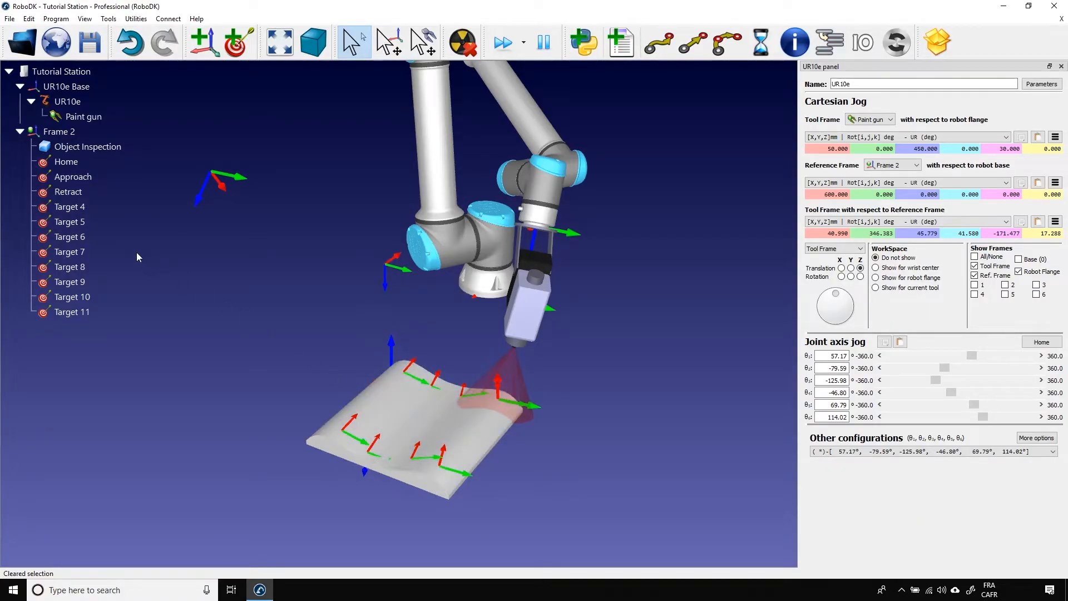
double_click(69, 207)
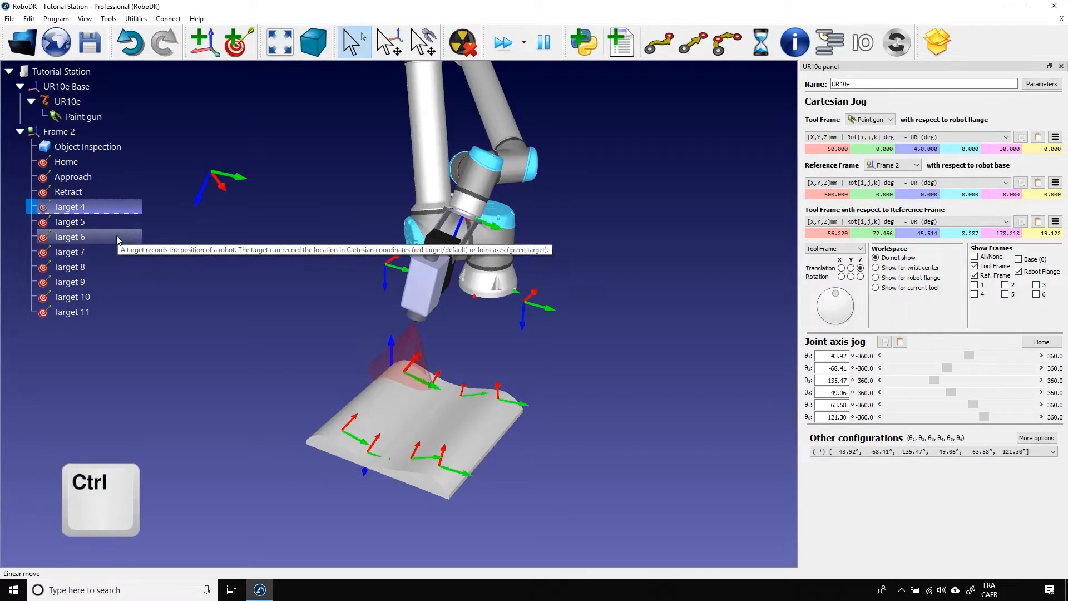
ctrl+click(116, 224)
ctrl+click(114, 223)
ctrl+click(108, 236)
ctrl+click(102, 251)
ctrl+click(102, 267)
ctrl+click(104, 282)
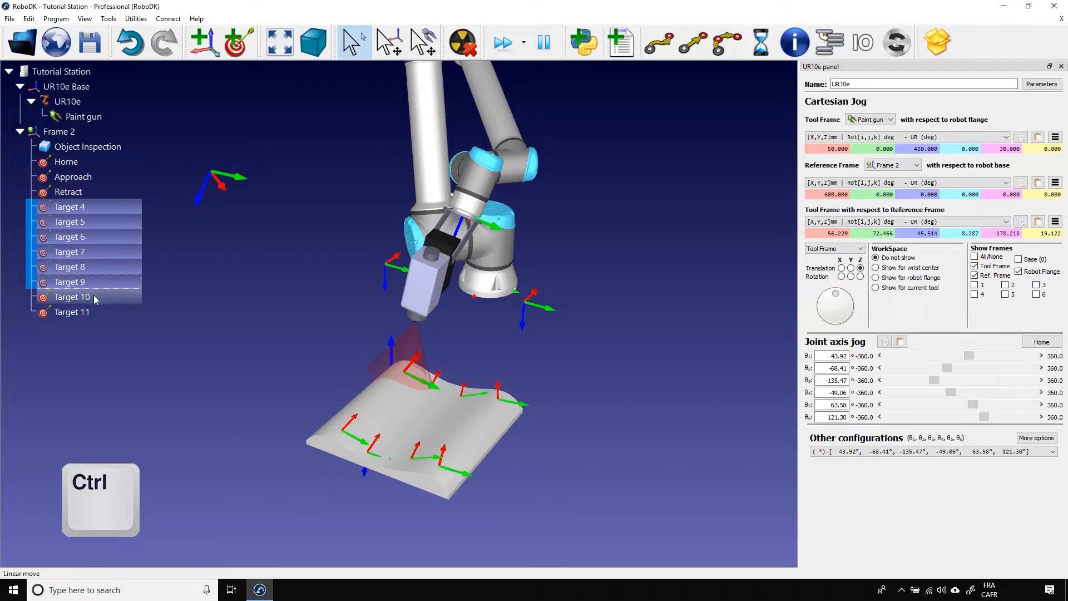
ctrl+click(107, 297)
ctrl+click(112, 311)
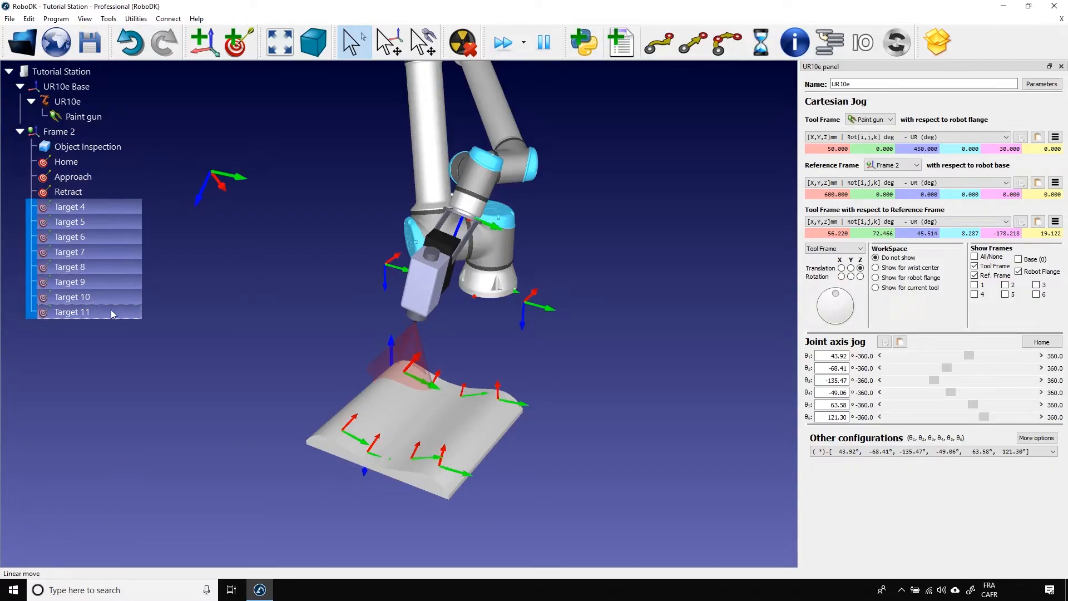
click(209, 299)
Select Target 4 through Target 11 and rename them as a group to Top Paint.
click(102, 207)
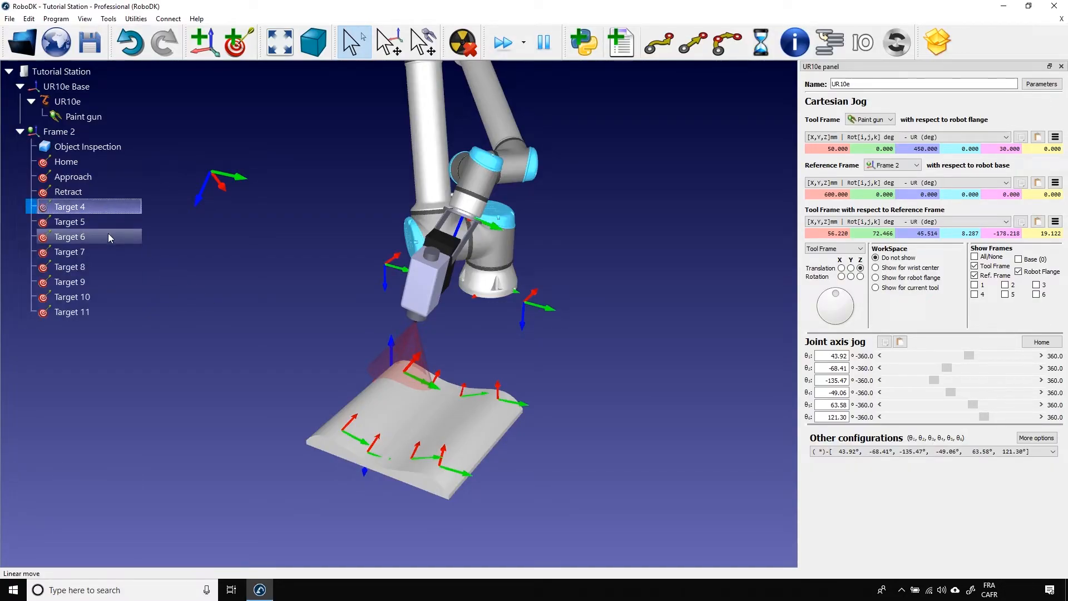
shift+click(108, 312)
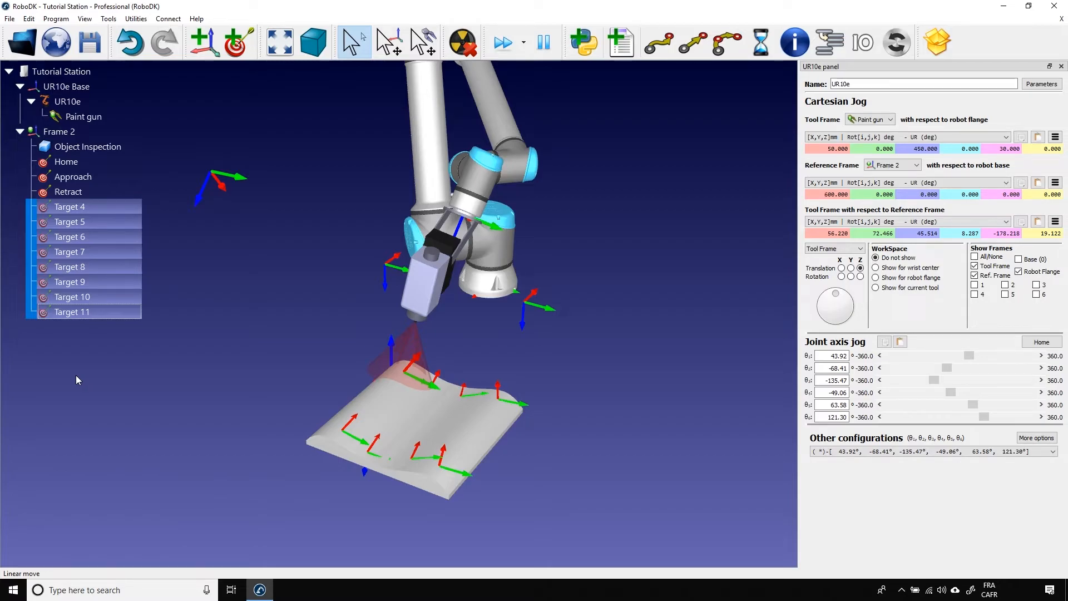
right_click(74, 303)
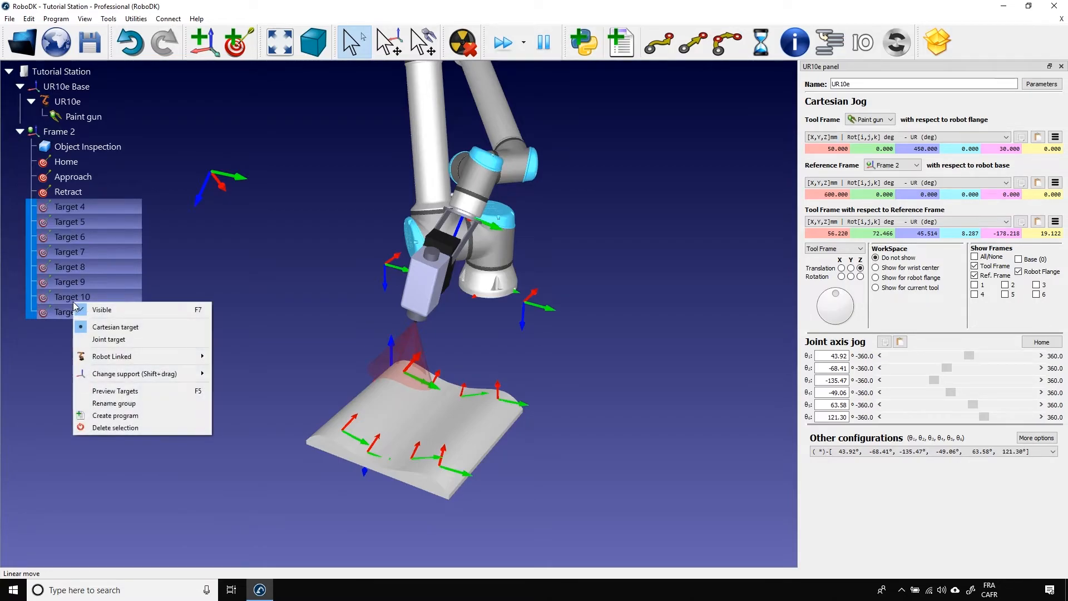
click(106, 402)
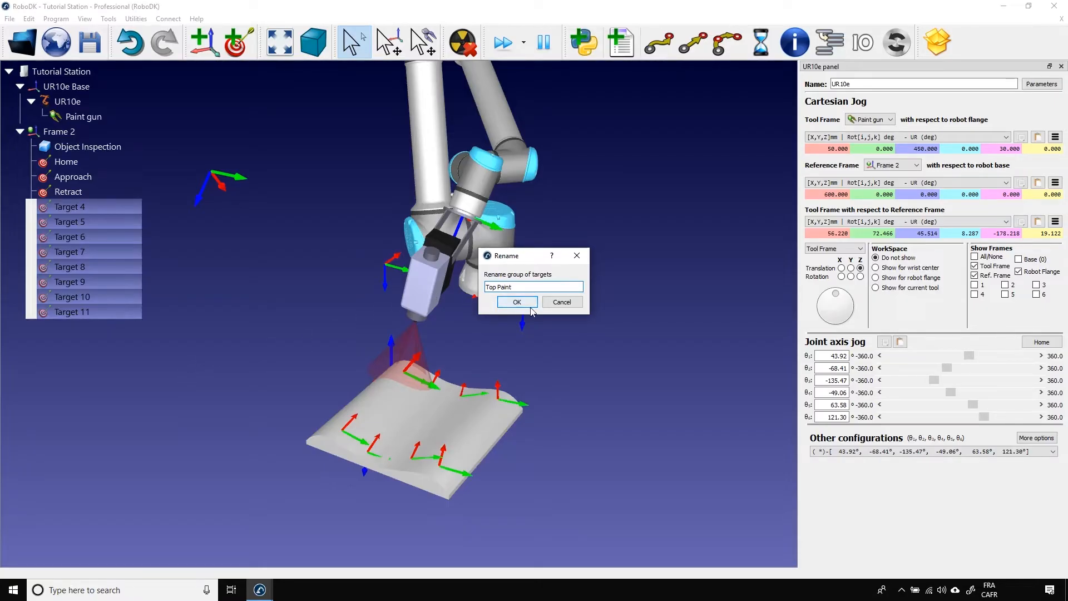
click(517, 301)
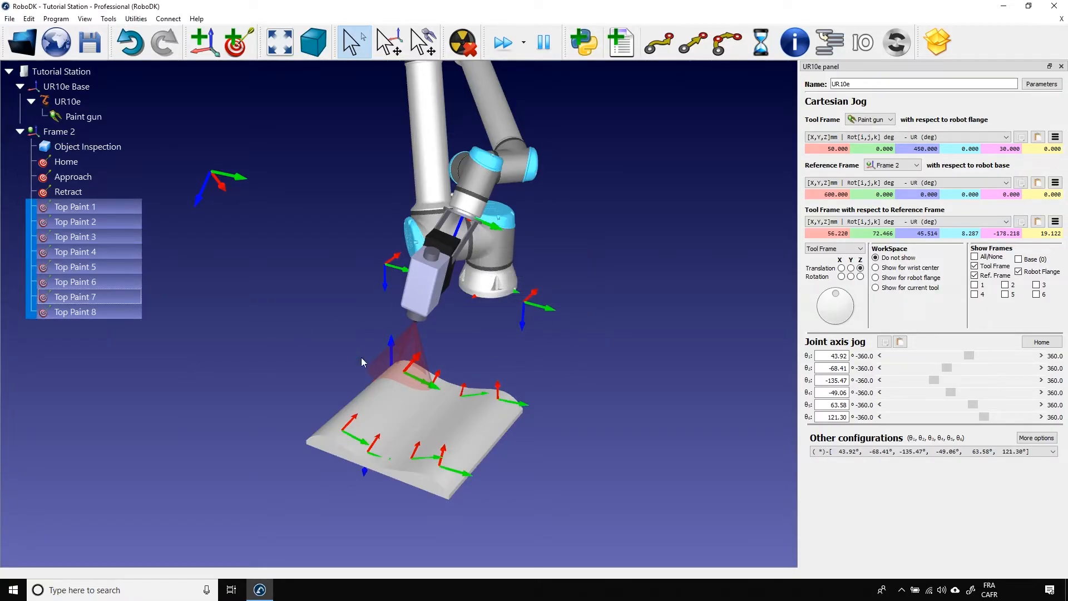
click(236, 337)
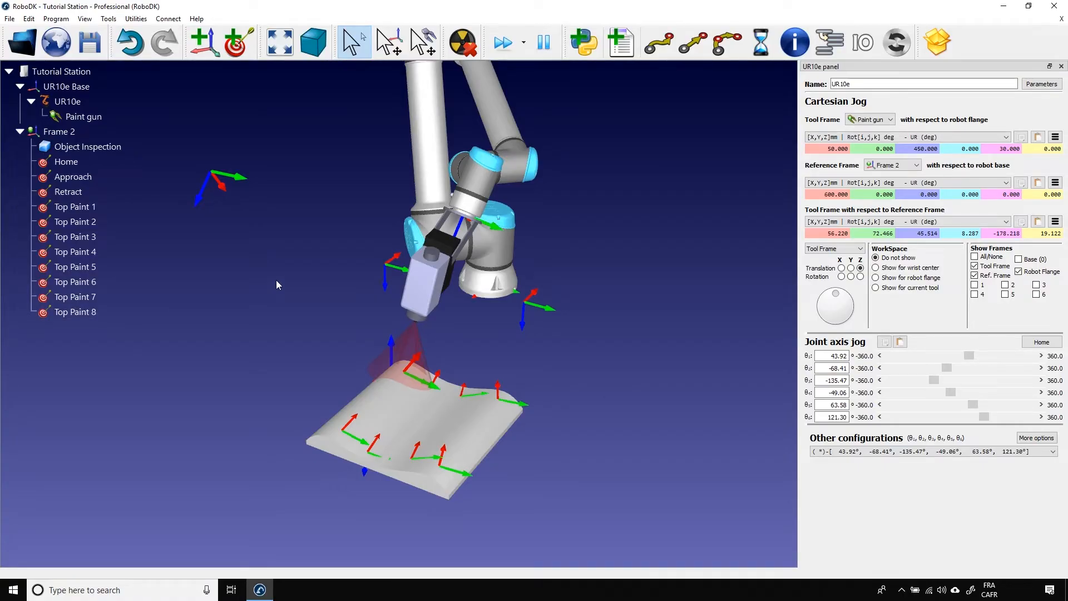
Set the Top Paint 1 target relative to Frame 2 to X 35 mm, first rotation value 0 and second rotation value -180.
double_click(131, 207)
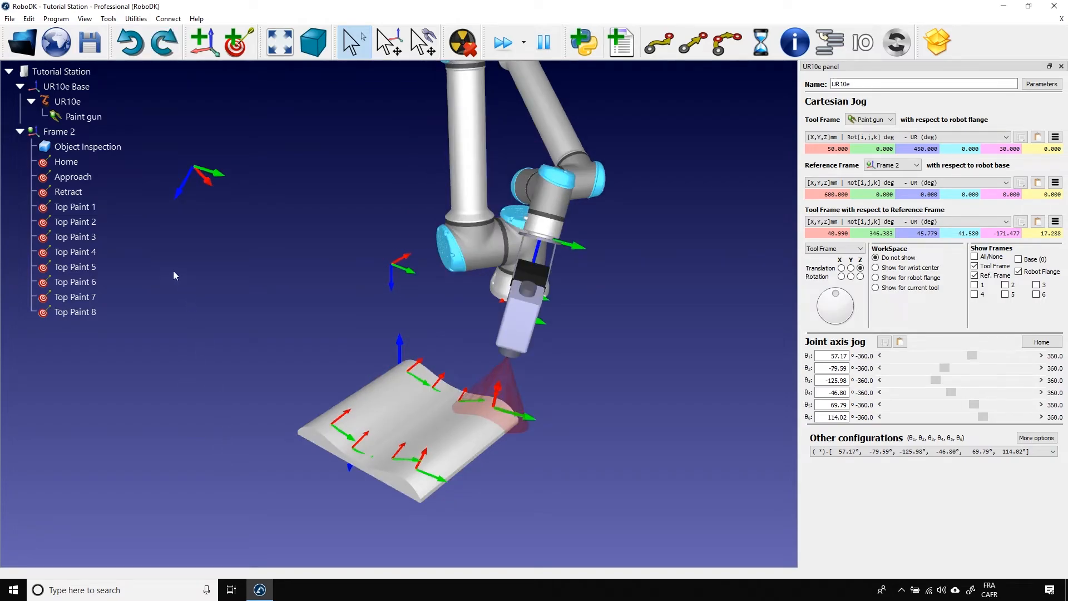
double_click(95, 207)
key(F3)
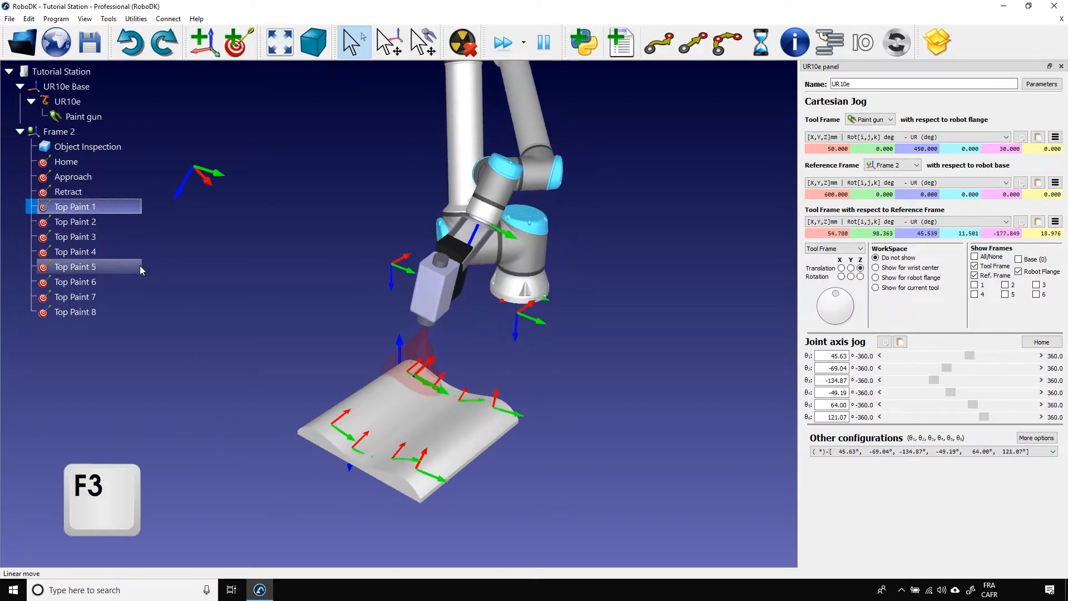
drag(533, 407, 608, 409)
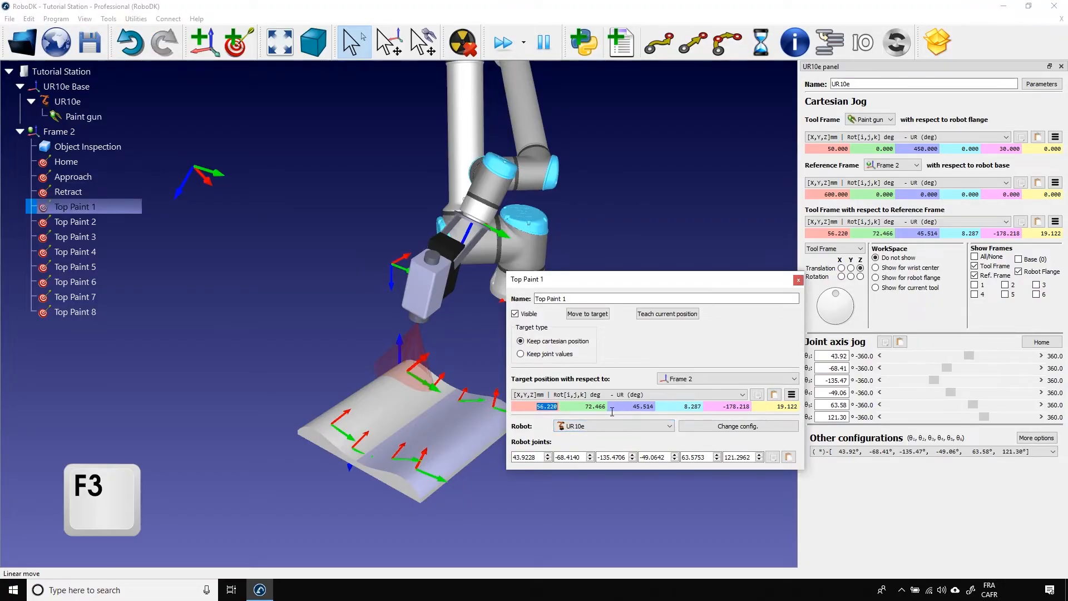
text(35)
key(Return)
drag(721, 407, 751, 406)
key(BackSpace)
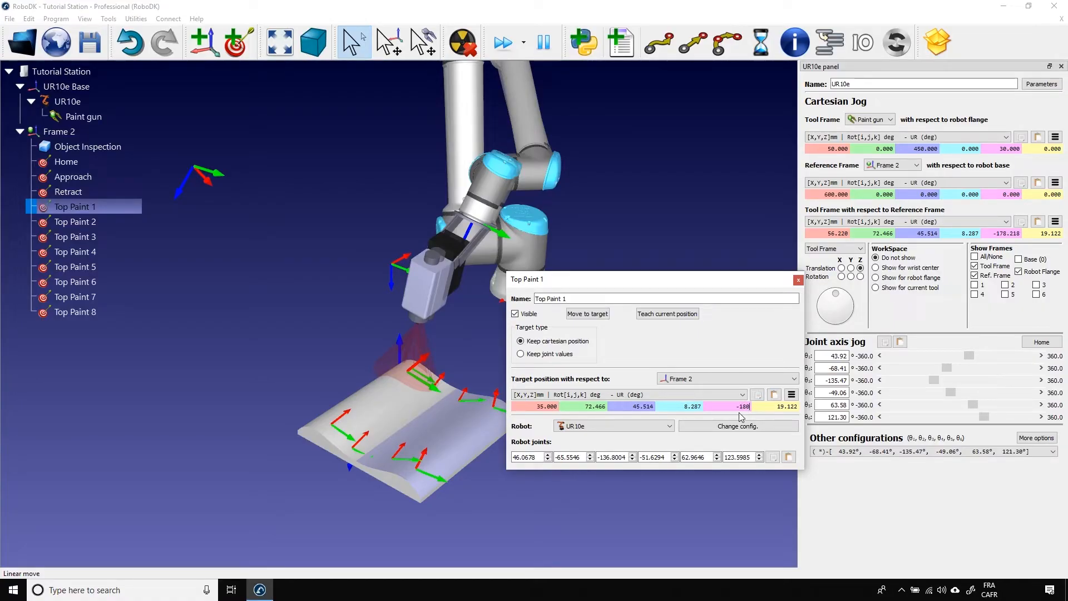
text(-180)
key(Return)
text(0)
key(Return)
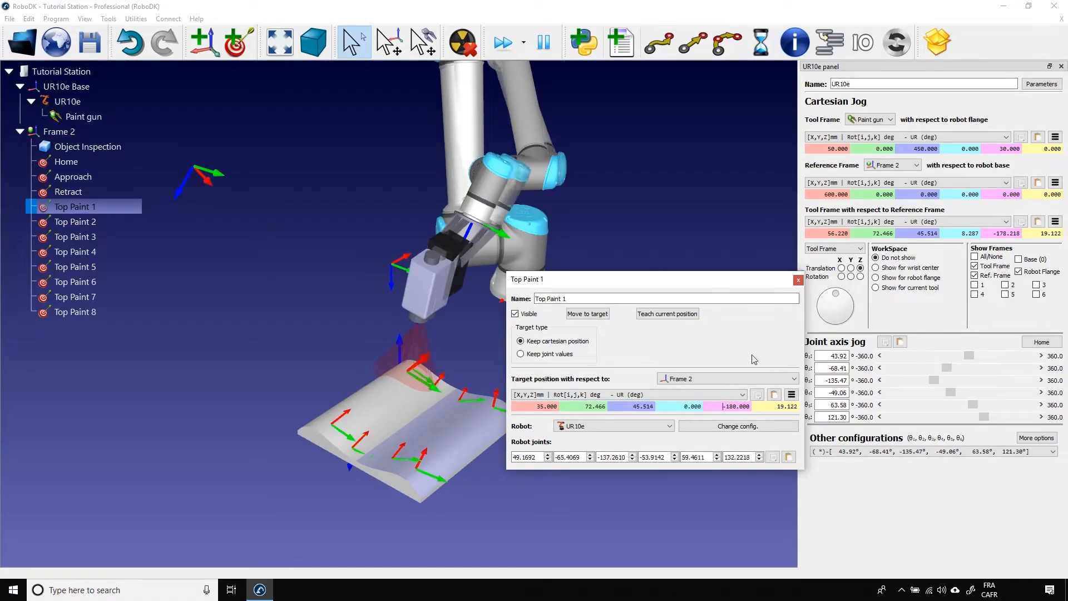
click(798, 281)
Set the Top Paint 2 target to X 350 mm, first rotation value 0 and second rotation value -180.
double_click(85, 224)
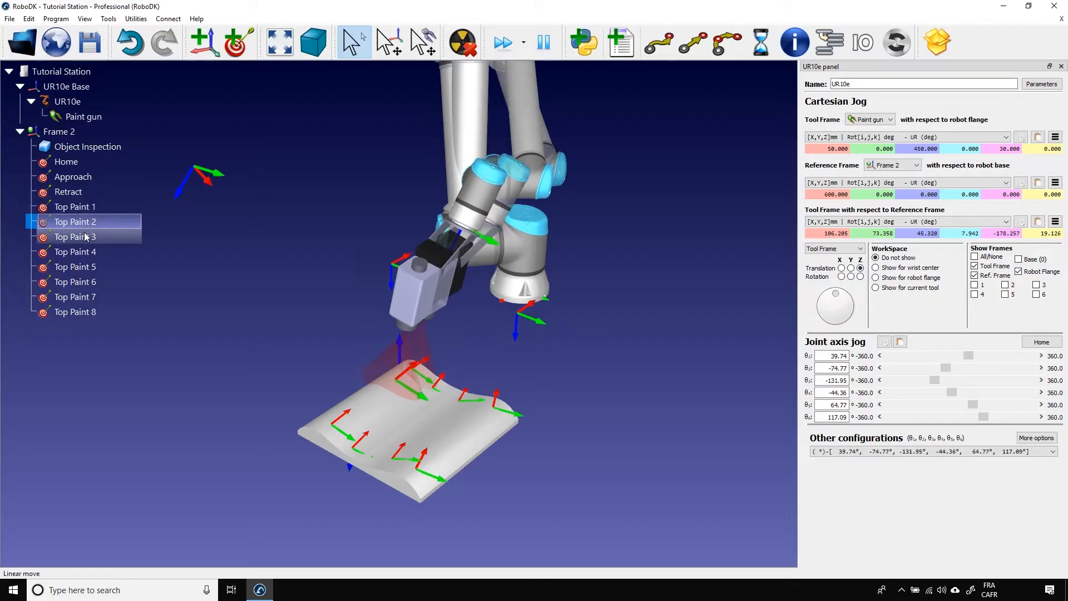
double_click(102, 222)
double_click(545, 407)
text(350)
key(Return)
double_click(676, 407)
text(0)
double_click(729, 405)
text(-180)
key(Return)
click(798, 281)
Set the Top Paint 3 target's X coordinate relative to Frame 2 to 350 mm.
double_click(73, 237)
double_click(548, 407)
text(350)
key(Return)
click(799, 280)
Set the Top Paint 4 target to X 35 mm, first rotation value 0 and second rotation value -180.
double_click(75, 251)
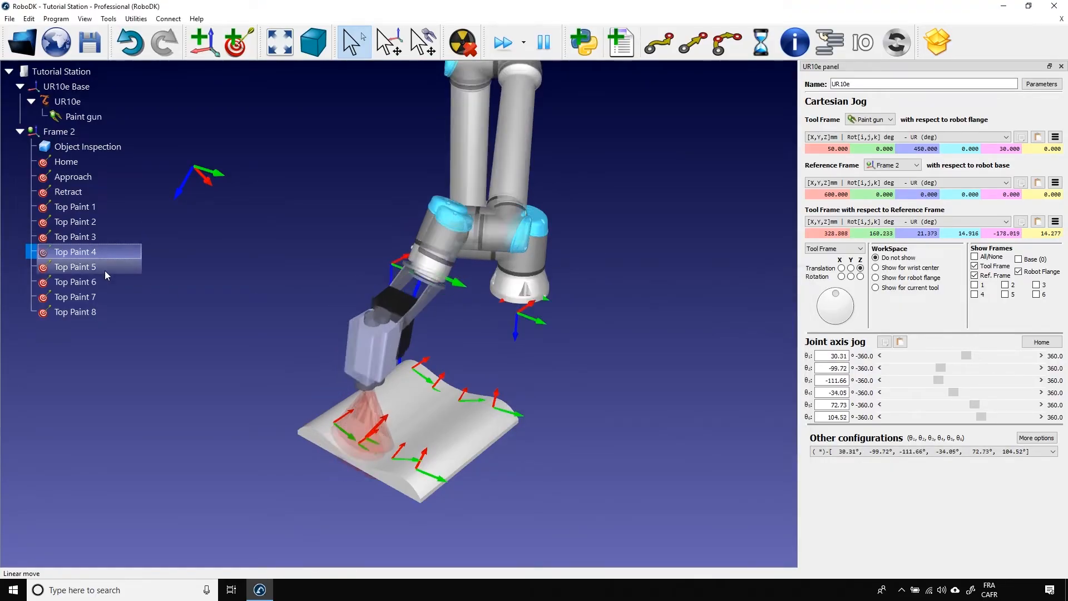
double_click(547, 406)
text(50)
double_click(691, 407)
text(0)
double_click(738, 406)
text(-180)
key(Return)
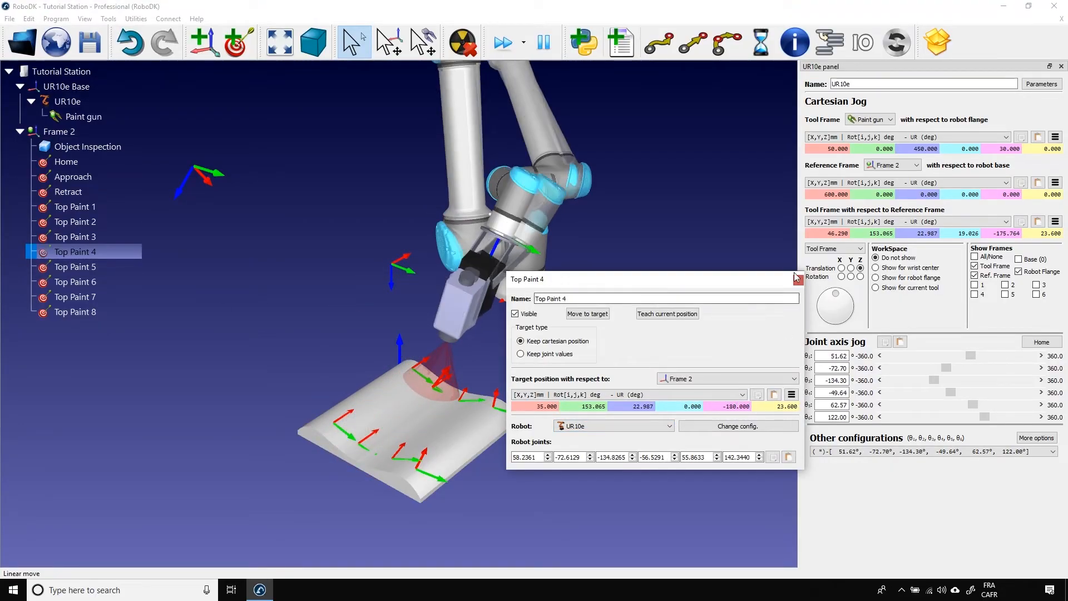
click(798, 280)
Set the Top Paint 5 target to X 0 mm, first rotation value 0 and second rotation value 180.
click(75, 267)
double_click(547, 407)
text(50)
double_click(692, 407)
text(0)
double_click(738, 407)
text(180)
key(Return)
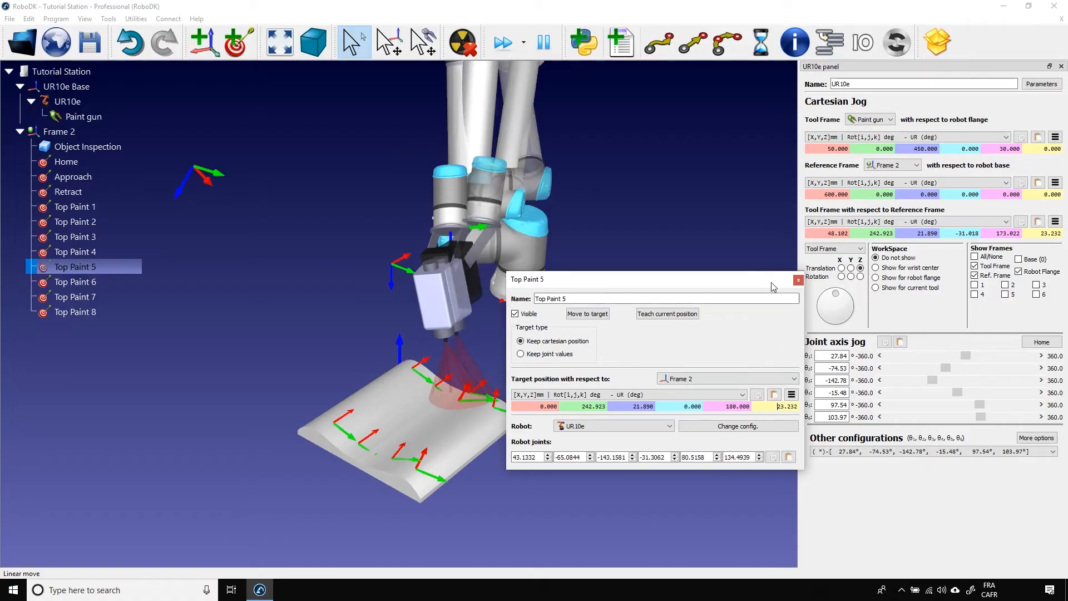
click(799, 280)
Set the Top Paint 6 target to X 350 mm, first rotation value 0 and second rotation value 180.
double_click(99, 280)
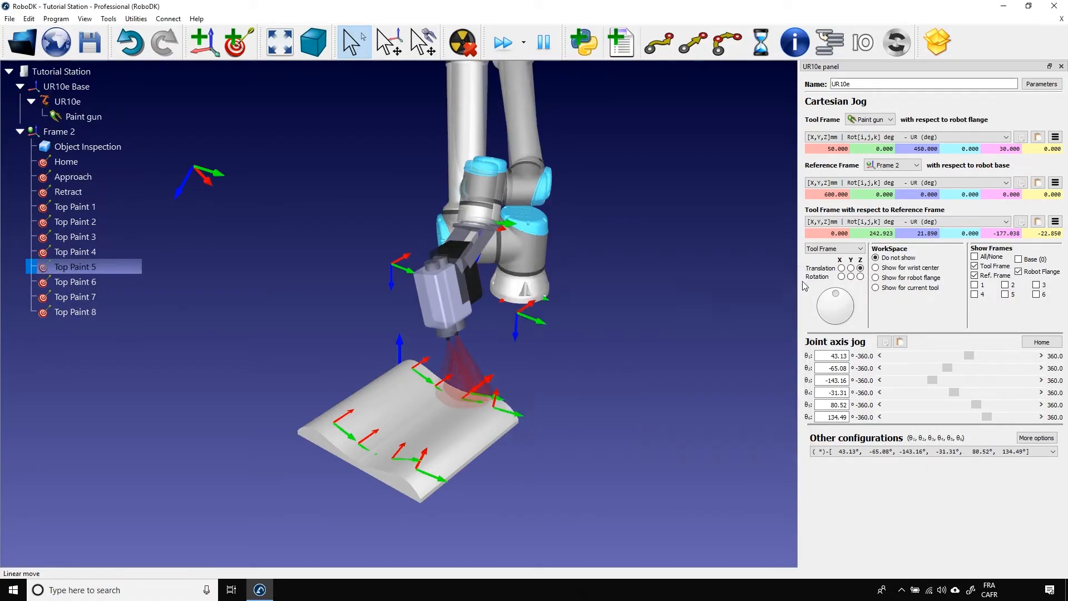
double_click(546, 406)
text(350)
double_click(690, 407)
text(0)
double_click(739, 407)
text(180)
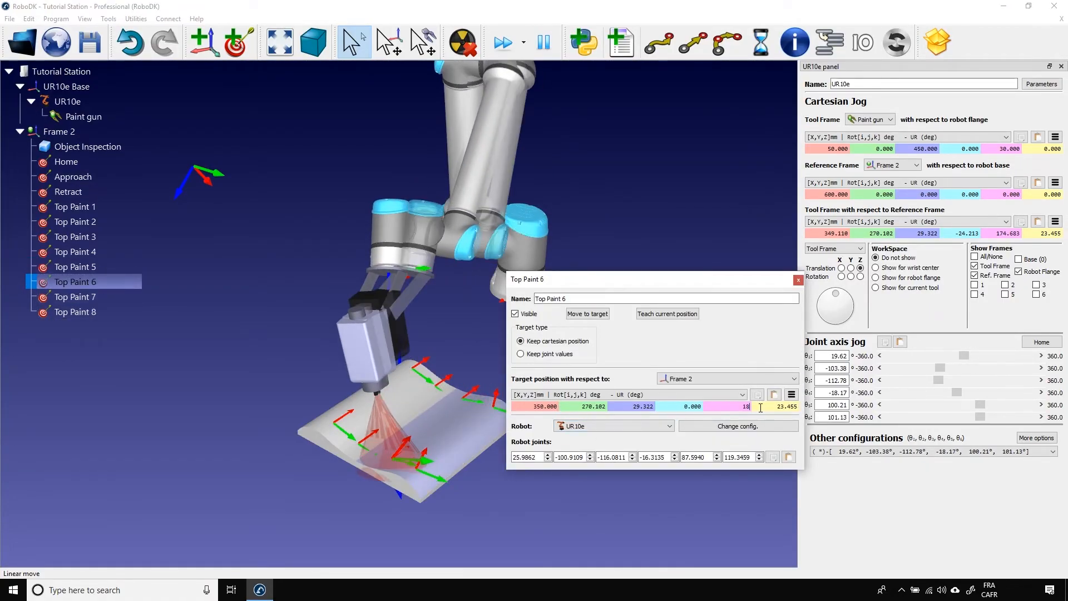
key(Return)
click(798, 279)
Set the Top Paint 7 target to X 350 mm, first rotation value 0 and second rotation value -180.
double_click(99, 299)
double_click(546, 407)
text(350)
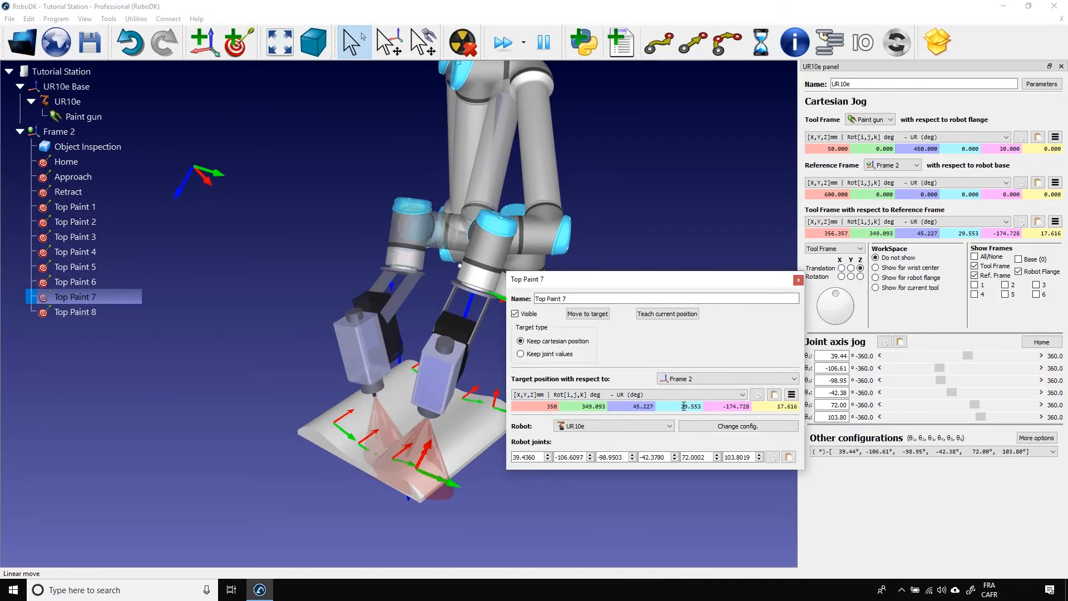
double_click(690, 406)
text(0)
double_click(739, 407)
text(180)
key(Return)
click(799, 280)
Set the Top Paint 8 target to X 35 mm, first rotation value 0 and second rotation value -180.
double_click(69, 313)
double_click(547, 407)
text(350)
double_click(690, 406)
text(0)
double_click(739, 406)
text(180)
key(Return)
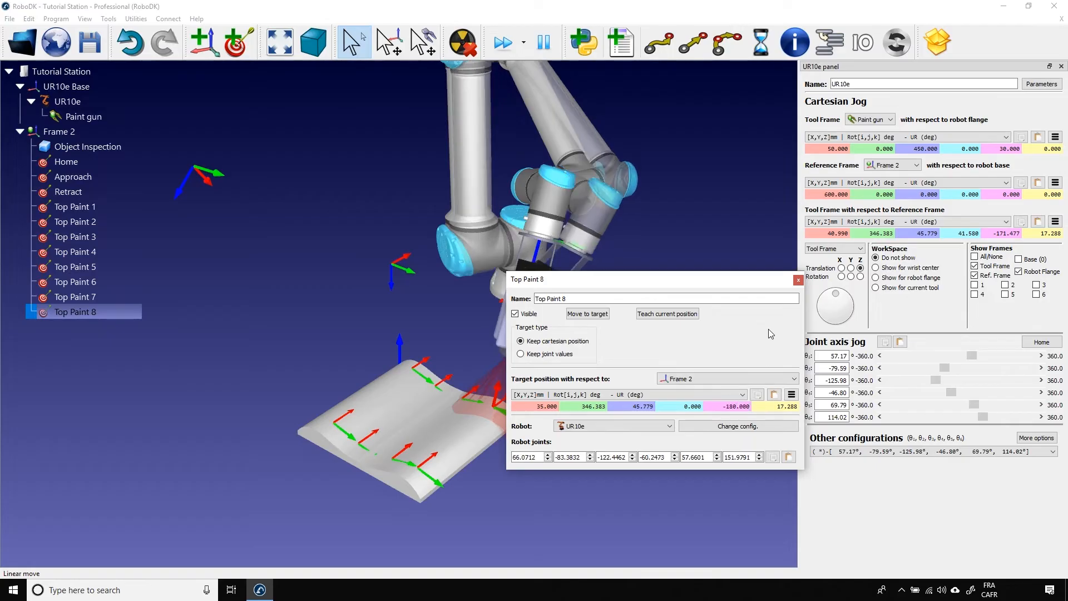
click(798, 280)
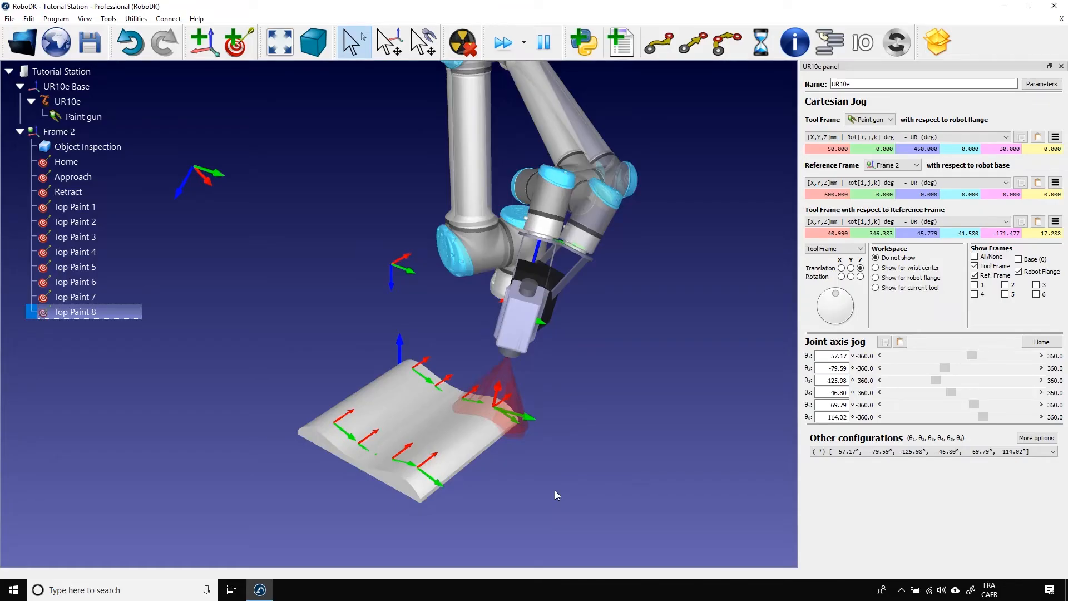
Check the path by moving the robot through Home, Approach, Top Paint 1 to Top Paint 8 in order, and Retract.
click(88, 163)
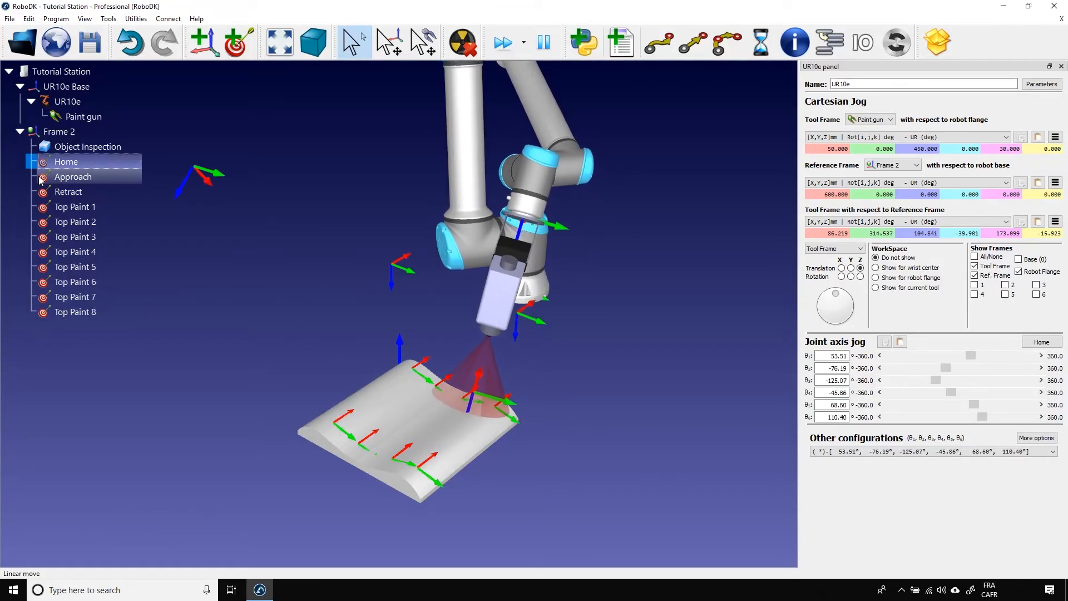
click(71, 182)
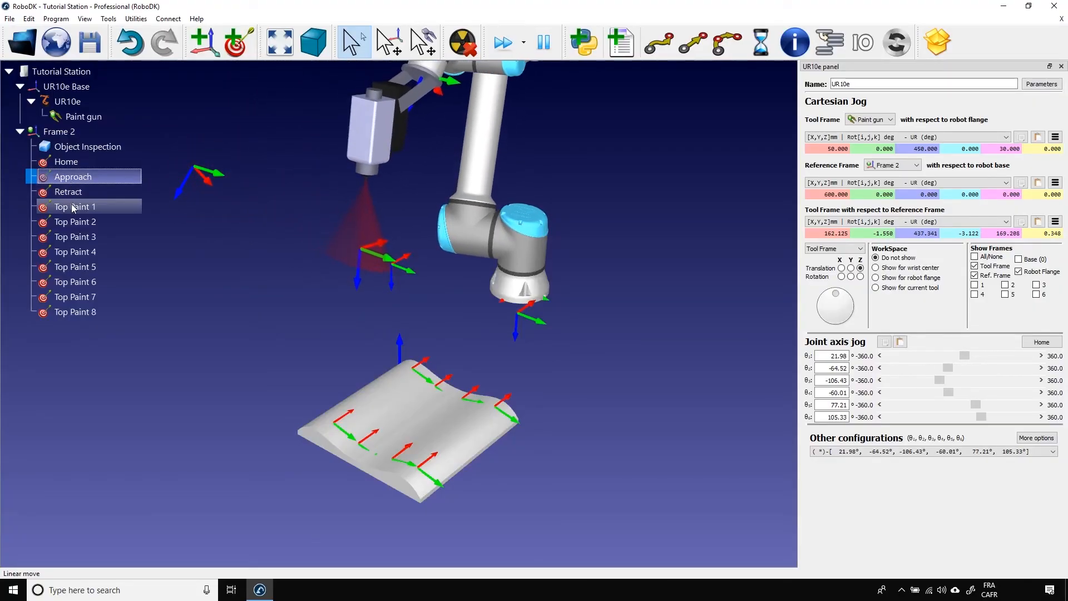
click(73, 207)
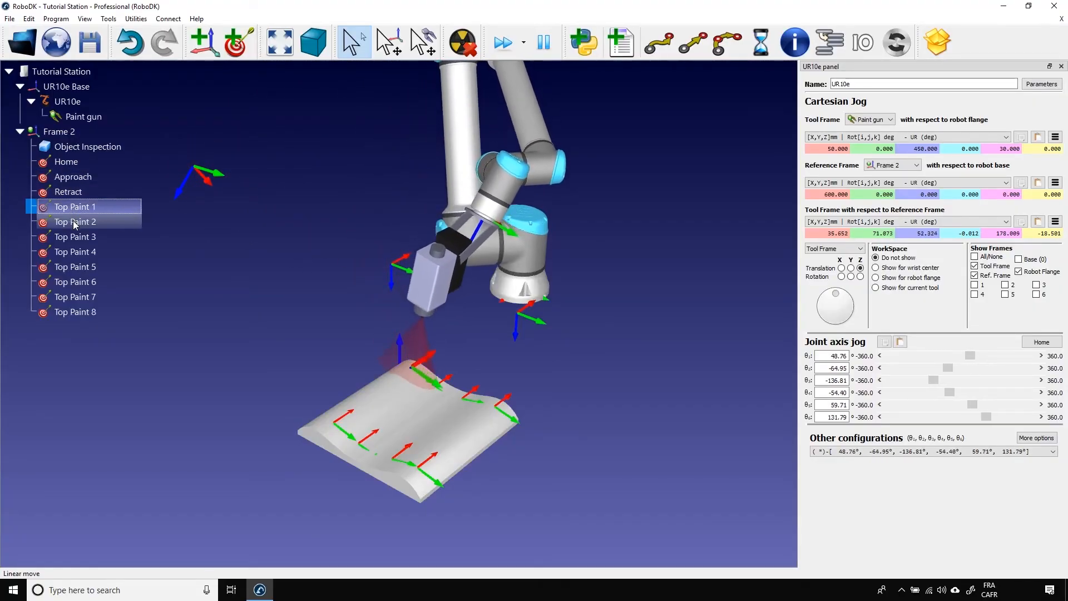
click(74, 223)
click(72, 238)
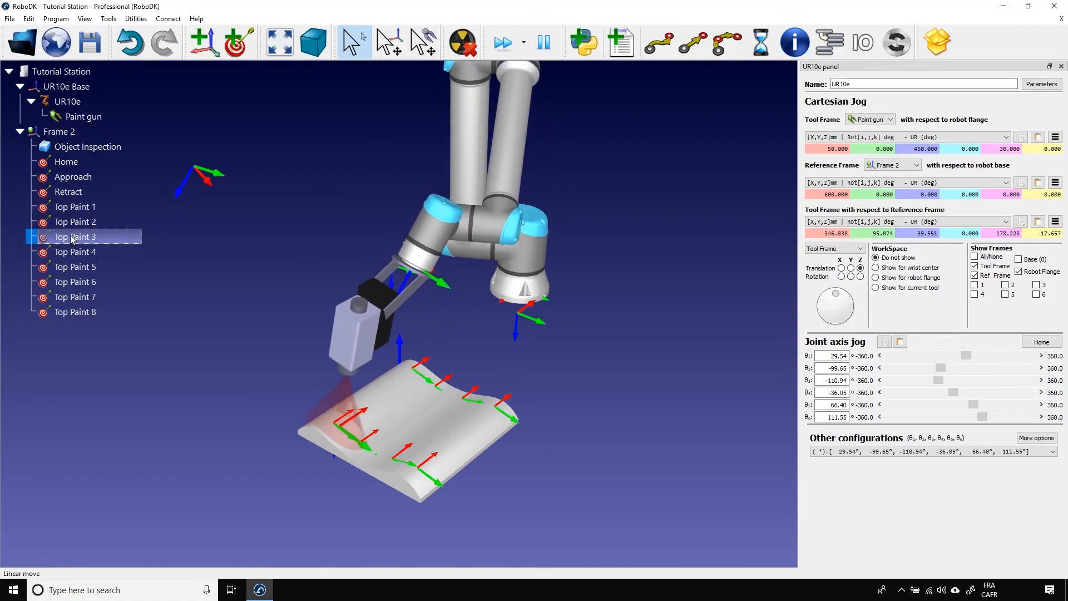
click(74, 253)
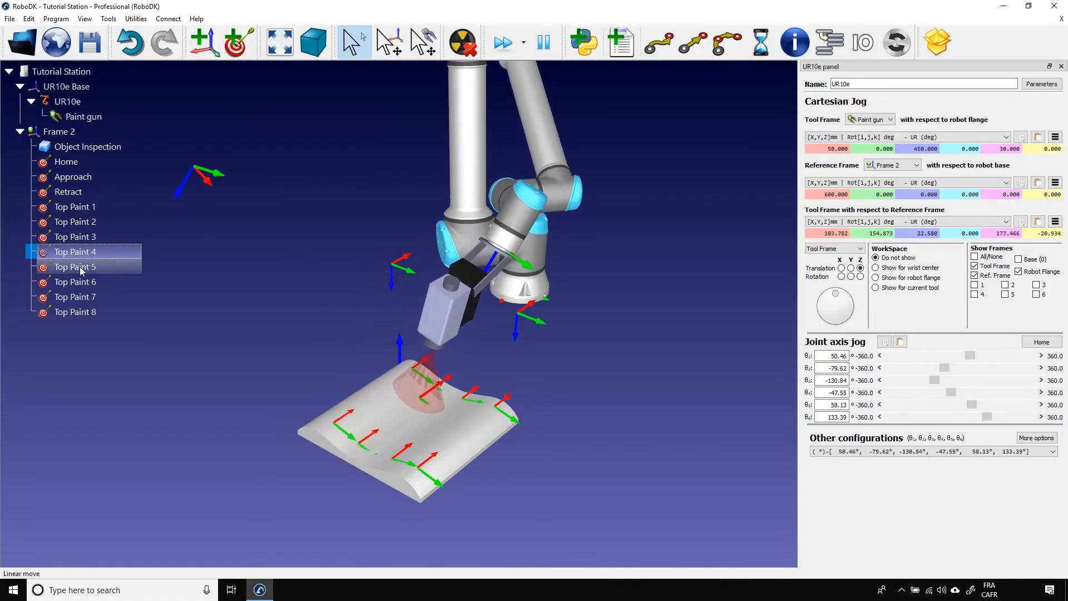
click(79, 266)
click(82, 284)
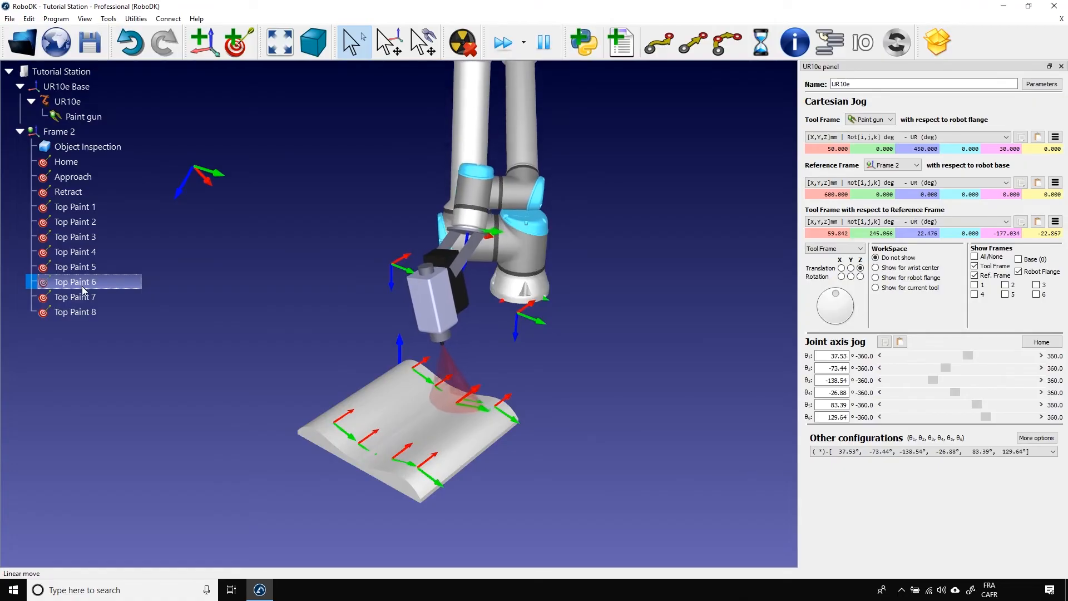
click(88, 300)
click(89, 310)
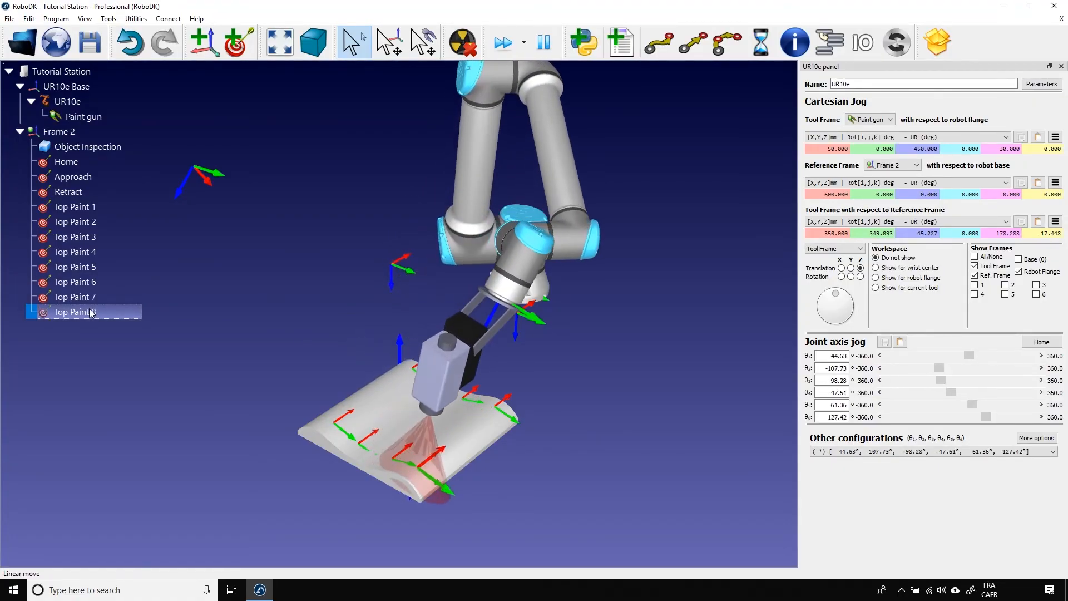
click(72, 193)
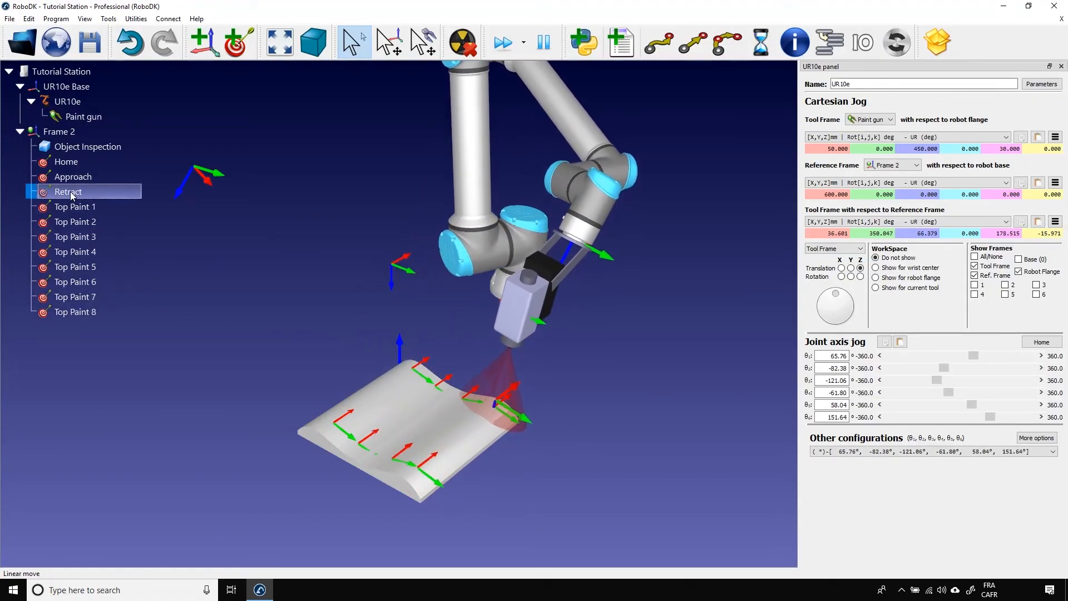